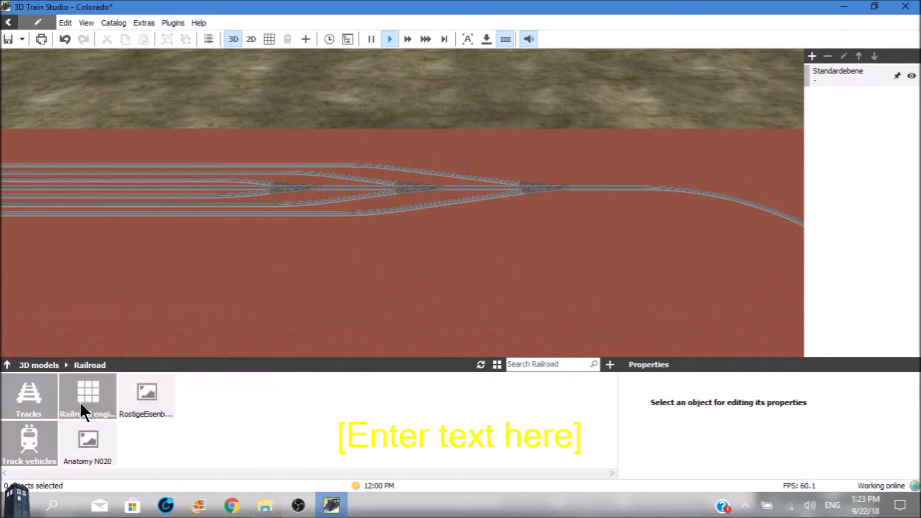
Place a Signalbrücke Mittelmast from the Railroad engineering models beside the single track next to the yard's outermost switch.
{"action": "left_click", "coordinate": [83, 392]}
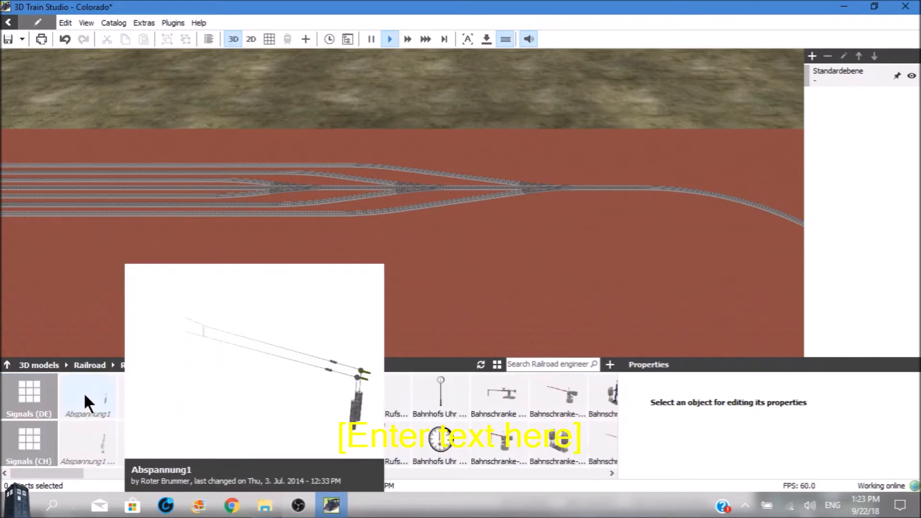
{"action": "mouse_move", "coordinate": [145, 450]}
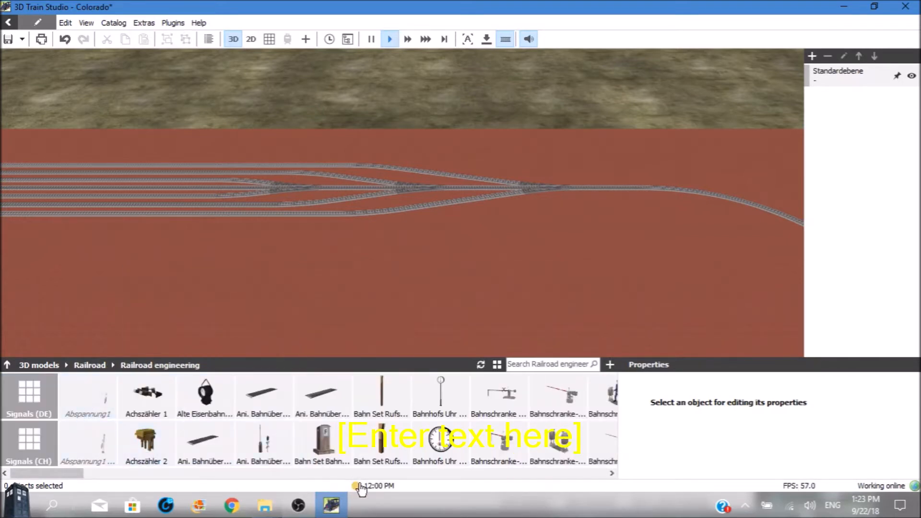
{"action": "mouse_move", "coordinate": [555, 459]}
{"action": "left_click", "coordinate": [611, 472]}
{"action": "left_click", "coordinate": [611, 473]}
{"action": "left_click", "coordinate": [611, 473]}
{"action": "left_click", "coordinate": [612, 473]}
{"action": "left_click", "coordinate": [611, 472]}
{"action": "left_click", "coordinate": [611, 473]}
{"action": "left_click", "coordinate": [612, 473]}
{"action": "left_click", "coordinate": [612, 473]}
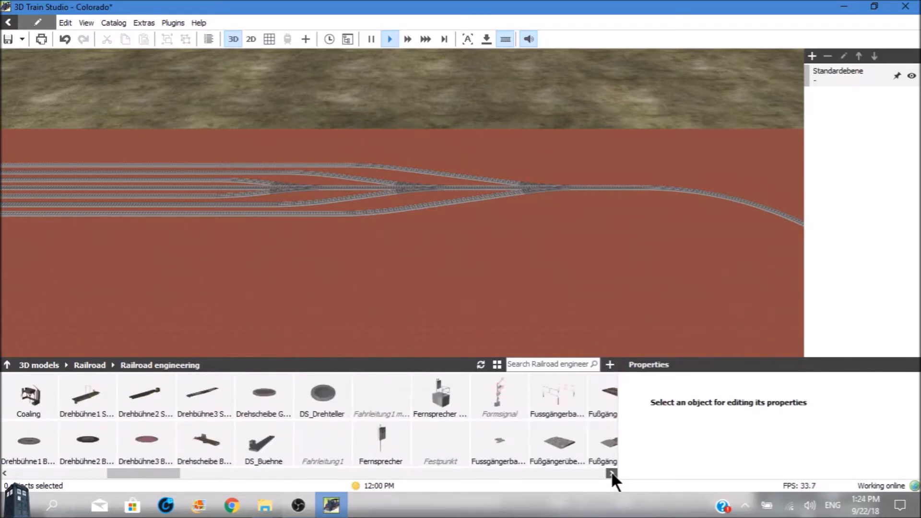
{"action": "left_click", "coordinate": [612, 473]}
{"action": "left_click", "coordinate": [611, 473]}
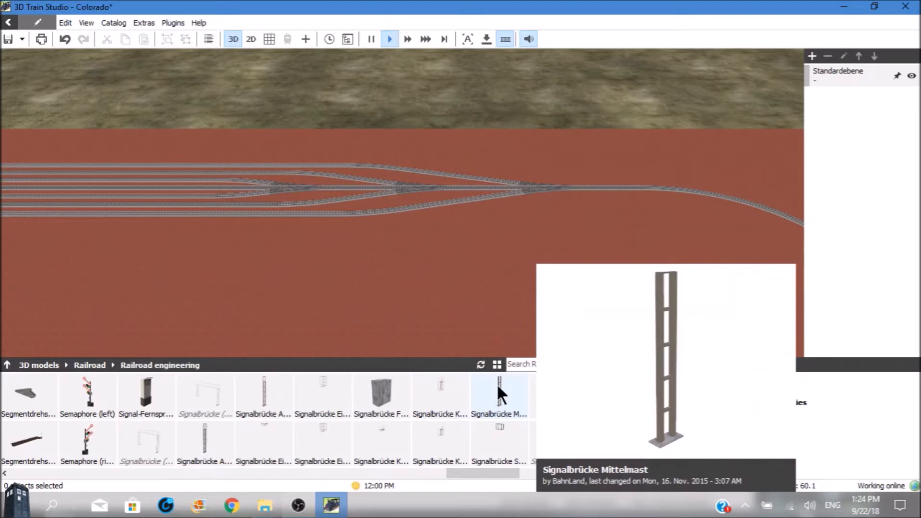
{"action": "left_click_drag", "start_coordinate": [497, 384], "coordinate": [606, 201]}
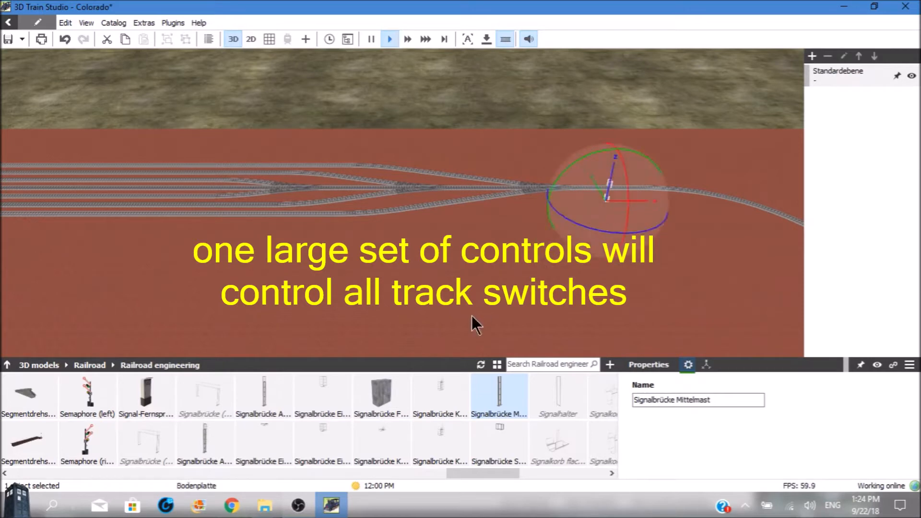
Place three 3x Schalter models from the Extra Controls category on the ground near the signal mast.
{"action": "left_click", "coordinate": [7, 364]}
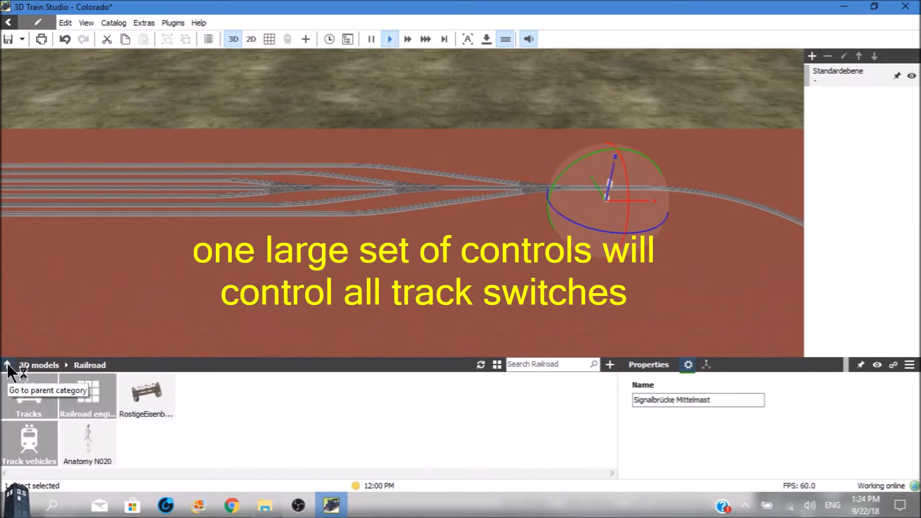
{"action": "left_click", "coordinate": [7, 366]}
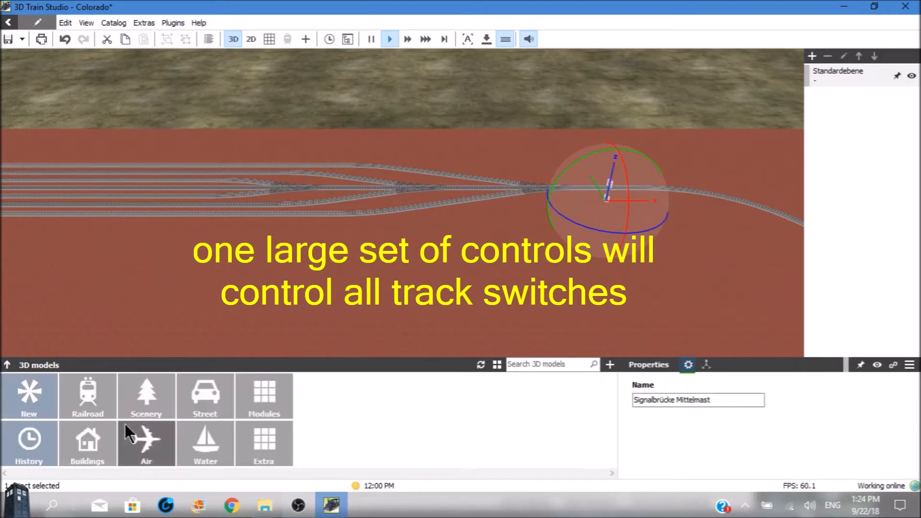
{"action": "left_click", "coordinate": [264, 433]}
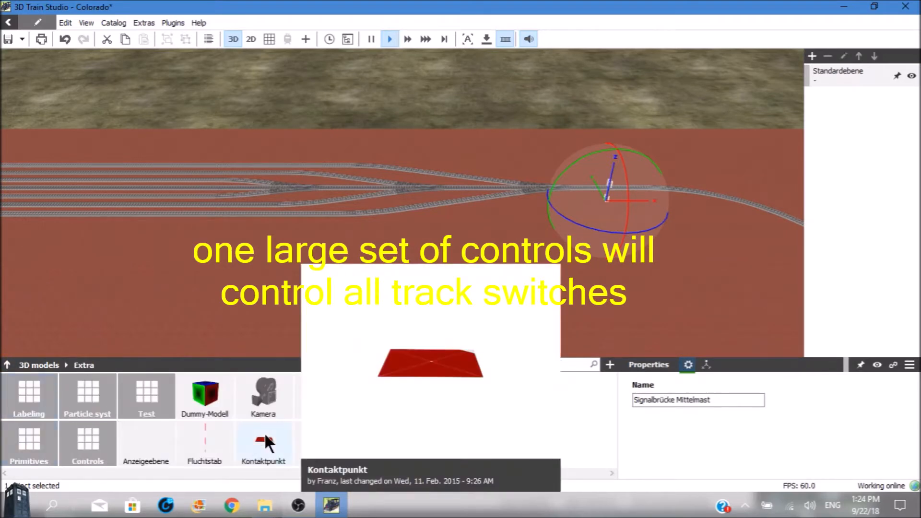
{"action": "left_click", "coordinate": [79, 431]}
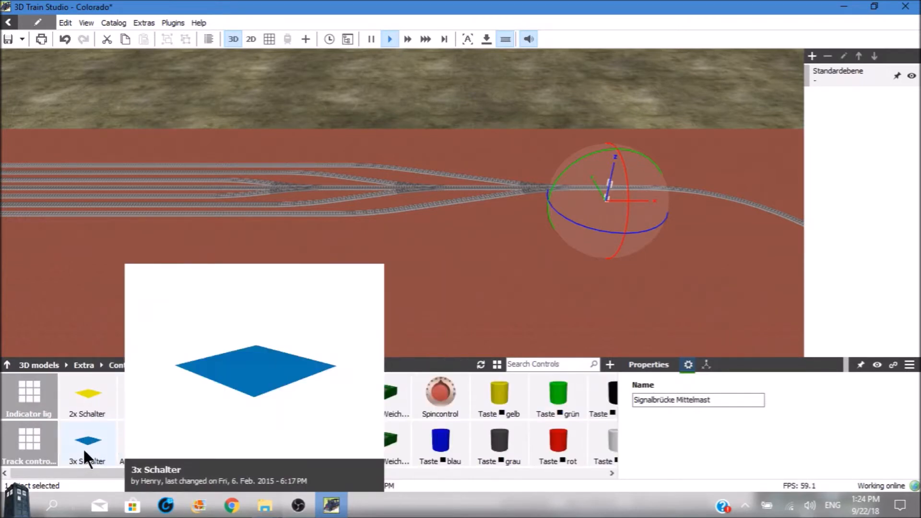
{"action": "left_click_drag", "start_coordinate": [85, 436], "coordinate": [598, 231]}
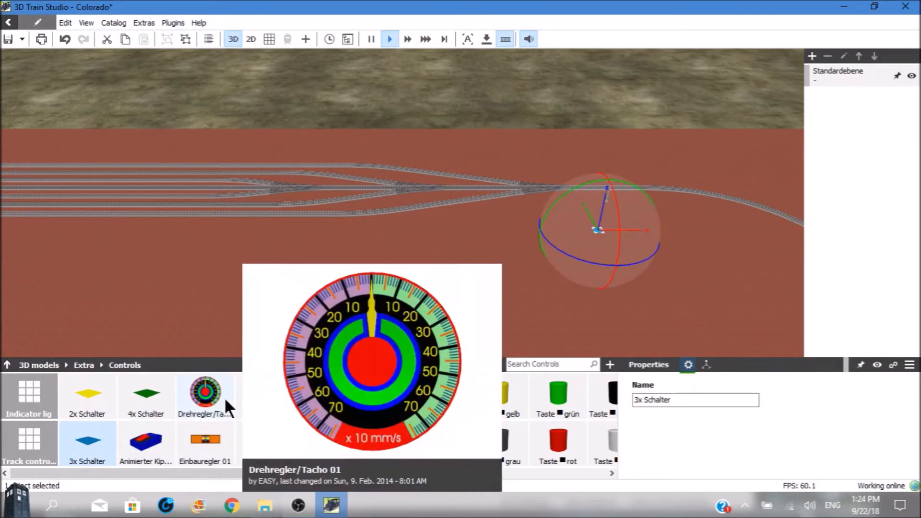
{"action": "left_click_drag", "start_coordinate": [88, 439], "coordinate": [618, 232]}
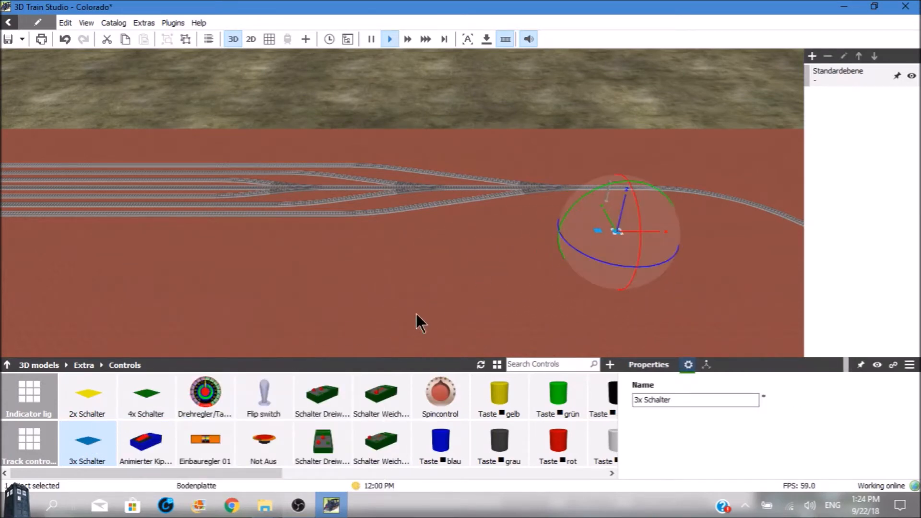
{"action": "mouse_move", "coordinate": [227, 401]}
{"action": "mouse_move", "coordinate": [104, 445]}
{"action": "left_click_drag", "start_coordinate": [87, 441], "coordinate": [660, 215]}
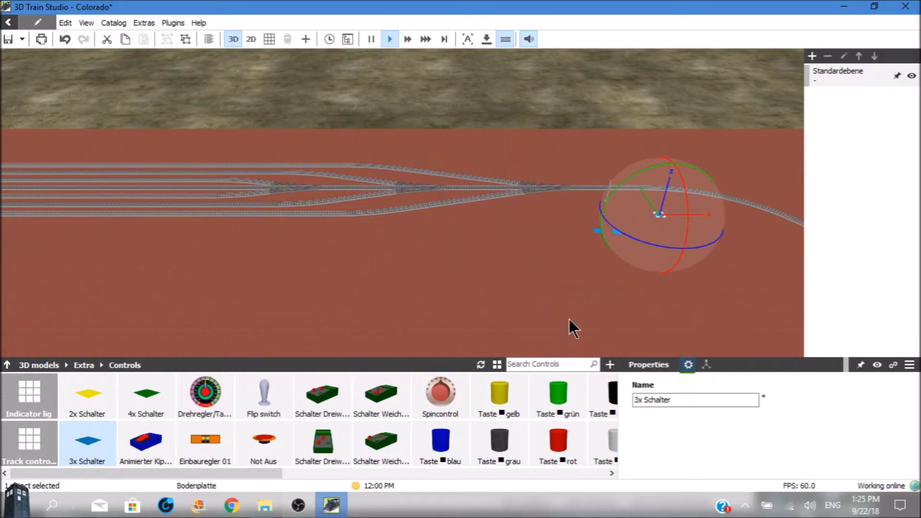
Release the group of the first placed 3x Schalter so its parts can be edited separately.
{"action": "scroll", "coordinate": [569, 318], "scroll_direction": "up", "scroll_amount": 6}
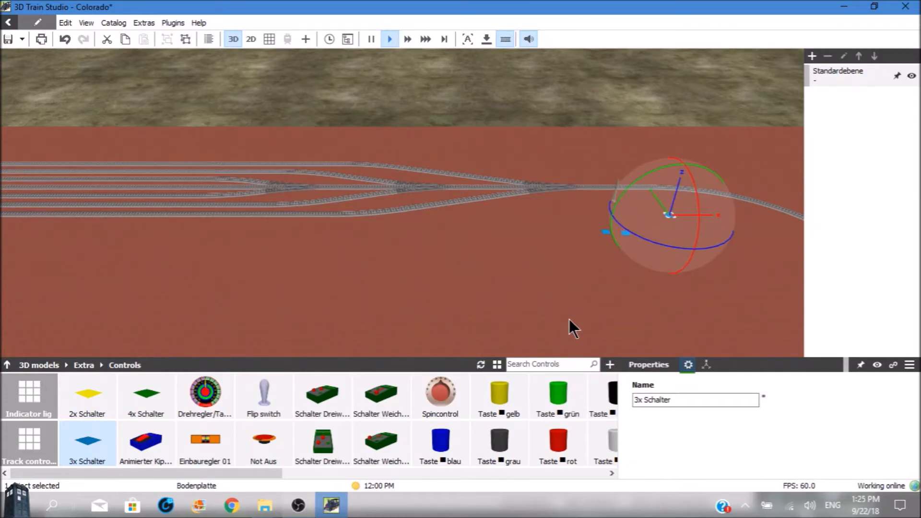
{"action": "scroll", "coordinate": [569, 319], "scroll_direction": "up", "scroll_amount": 4}
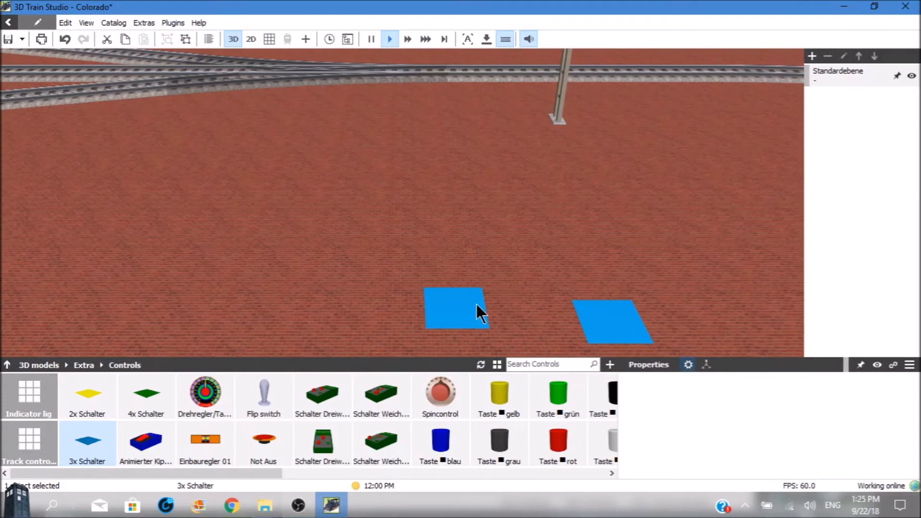
{"action": "left_click", "coordinate": [477, 313]}
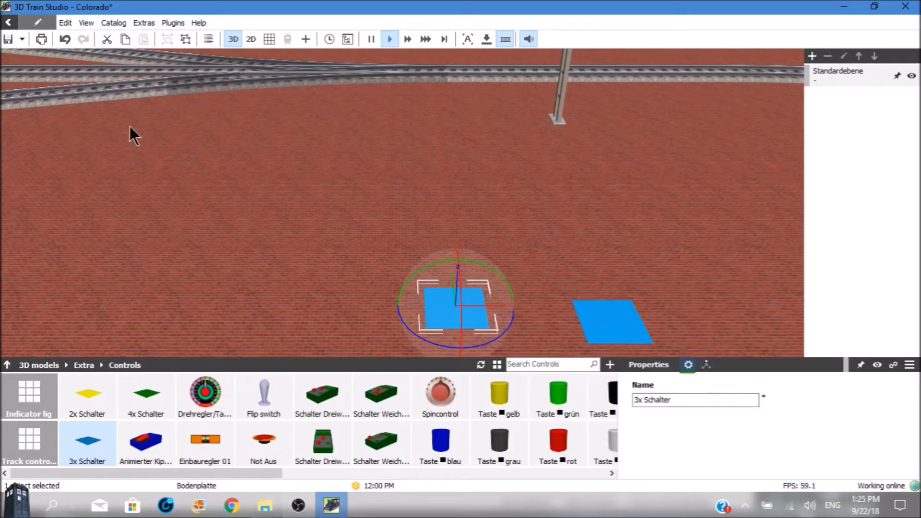
{"action": "left_click", "coordinate": [67, 19]}
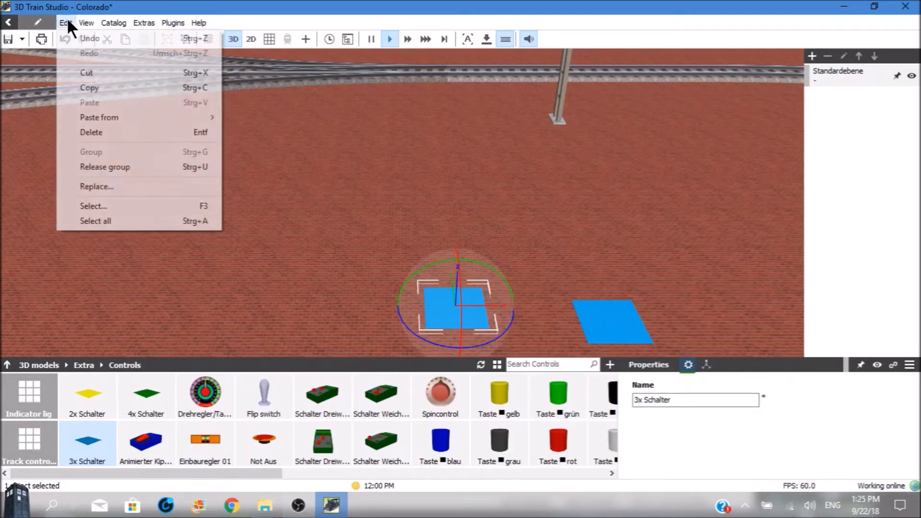
{"action": "left_click", "coordinate": [102, 167]}
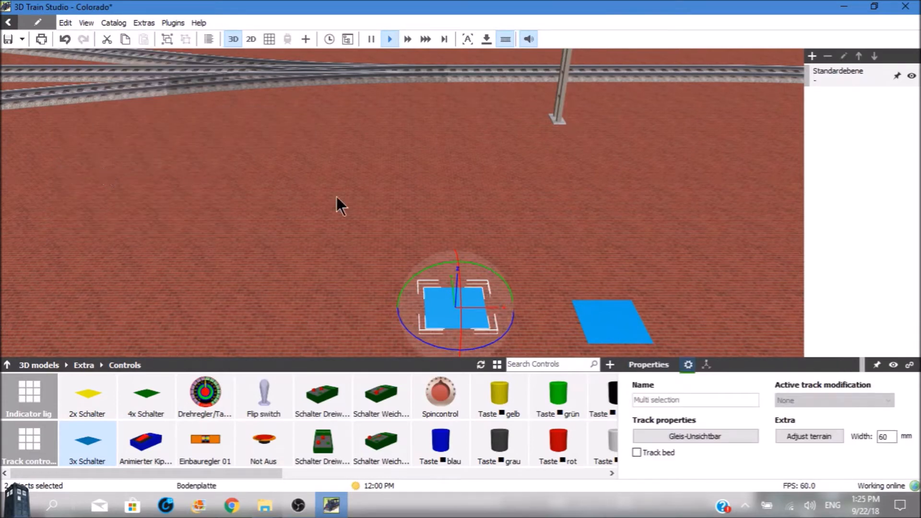
Select only the invisible 3-fach Schalter track and move it off its blue plate.
{"action": "left_click", "coordinate": [475, 223]}
{"action": "left_click", "coordinate": [453, 309]}
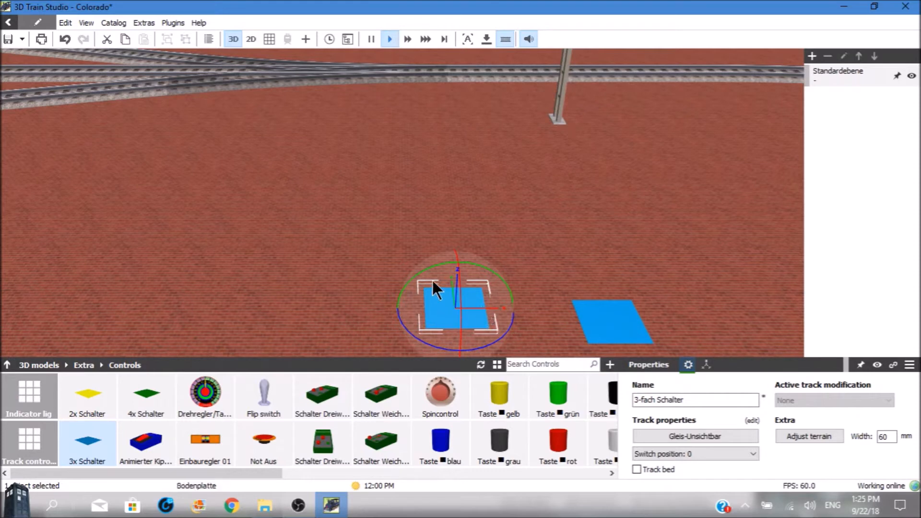
{"action": "left_click_drag", "start_coordinate": [453, 289], "coordinate": [447, 238]}
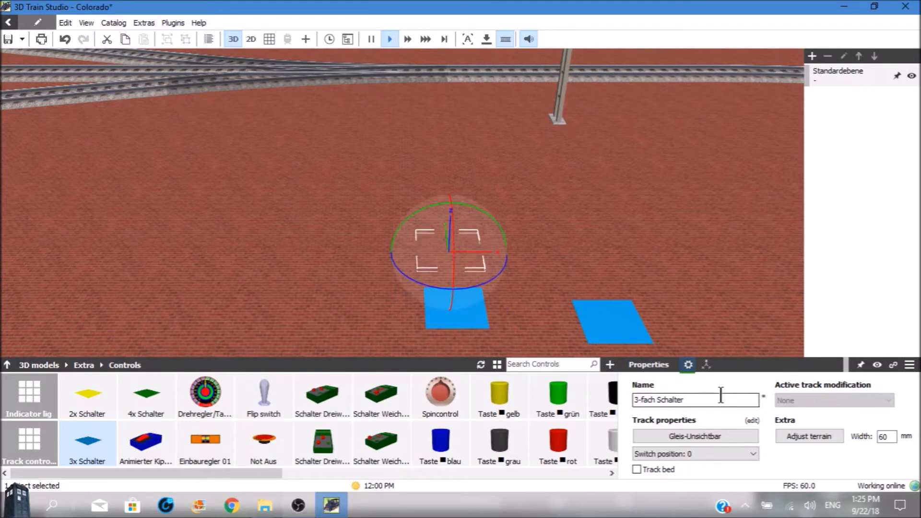
Apply the Gleis rot texture from the track colors to the separated 3-fach Schalter.
{"action": "left_click", "coordinate": [751, 432]}
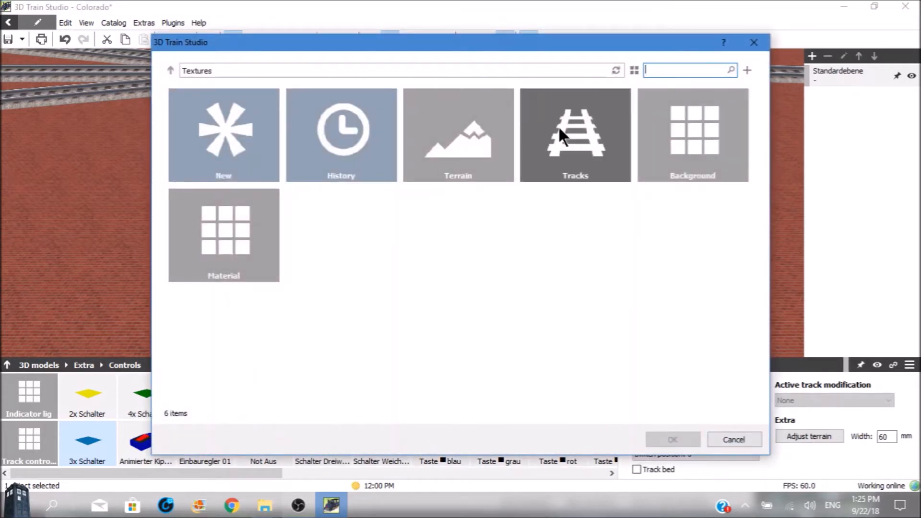
{"action": "left_click", "coordinate": [560, 129]}
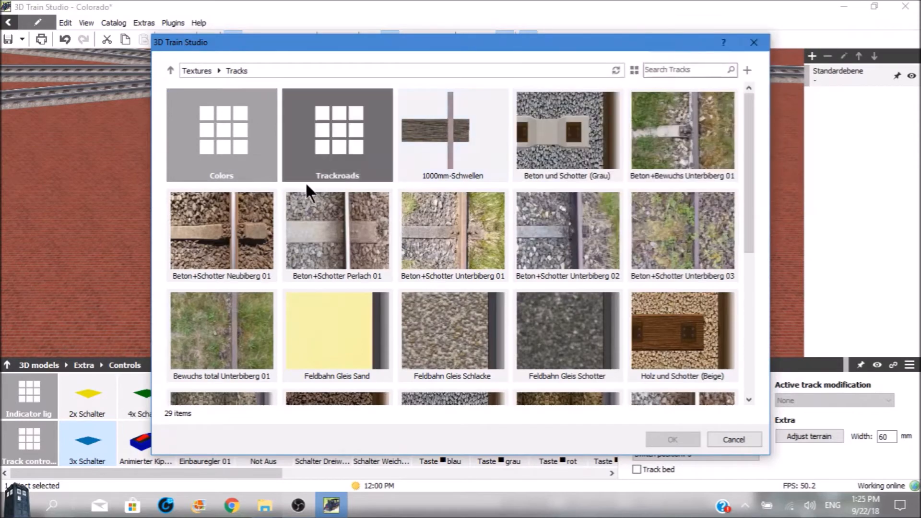
{"action": "left_click", "coordinate": [211, 145]}
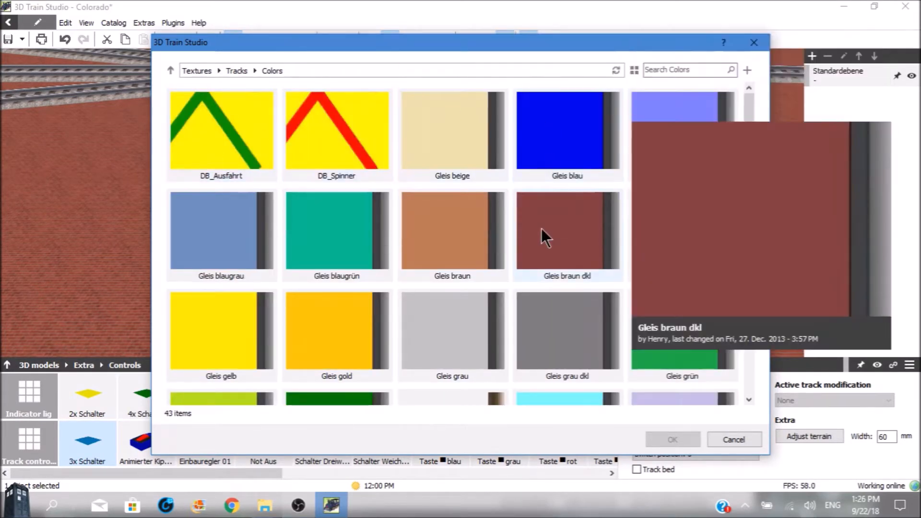
{"action": "left_click_drag", "start_coordinate": [752, 177], "coordinate": [770, 319]}
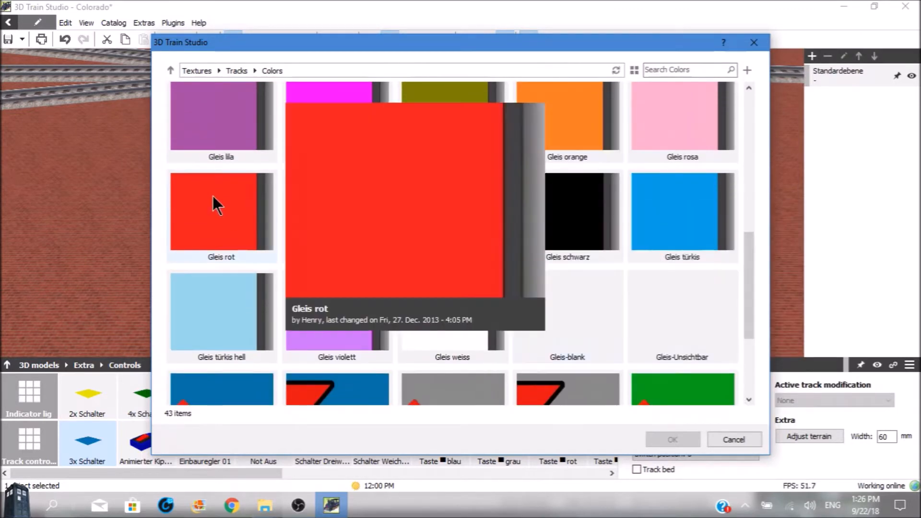
{"action": "double_click", "coordinate": [212, 196]}
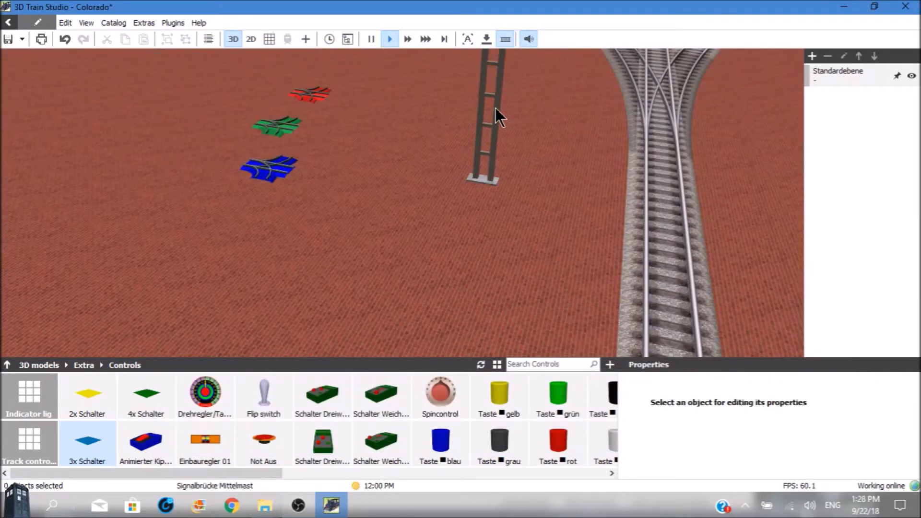
Move the signal mast right beside the track in front of the switch and rotate it about -4° around Z.
{"action": "left_click", "coordinate": [495, 108]}
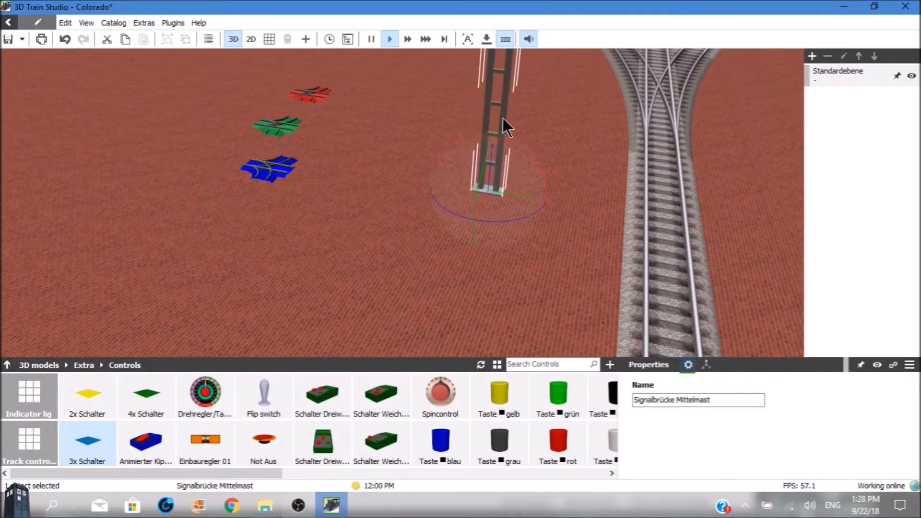
{"action": "left_click_drag", "start_coordinate": [502, 117], "coordinate": [422, 146]}
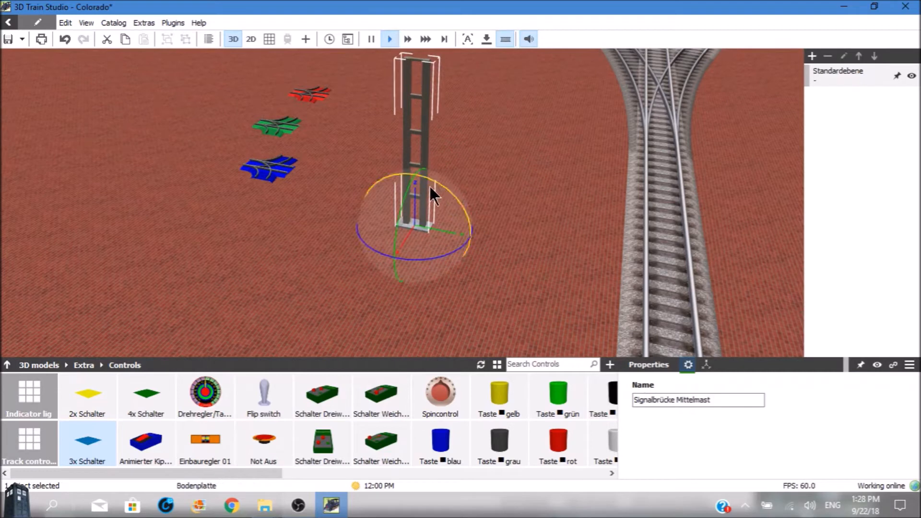
{"action": "left_click_drag", "start_coordinate": [434, 227], "coordinate": [404, 250]}
{"action": "left_click", "coordinate": [413, 154]}
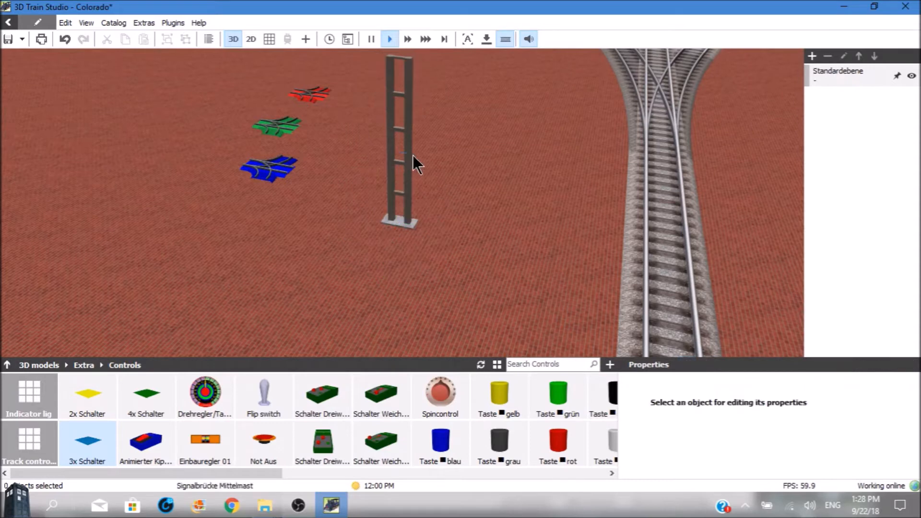
{"action": "left_click", "coordinate": [406, 155]}
{"action": "left_click", "coordinate": [404, 150]}
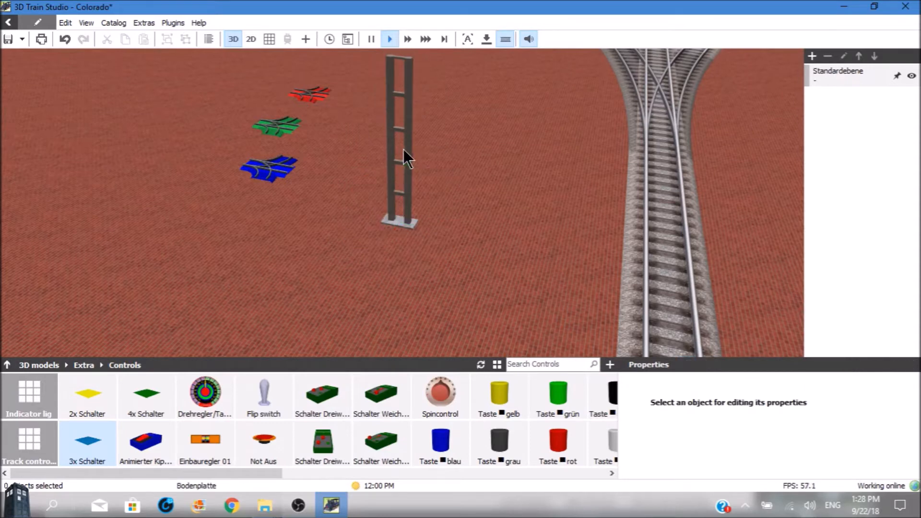
{"action": "left_click", "coordinate": [453, 161]}
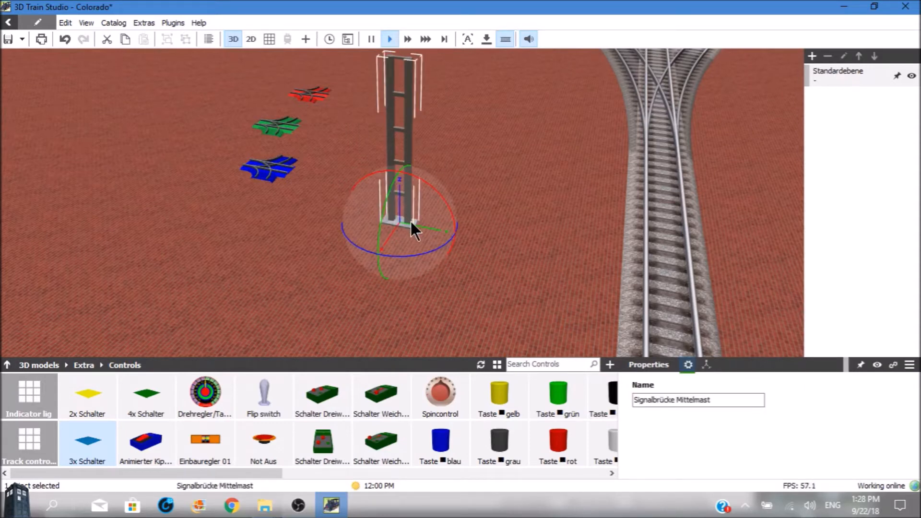
{"action": "left_click_drag", "start_coordinate": [418, 225], "coordinate": [606, 260]}
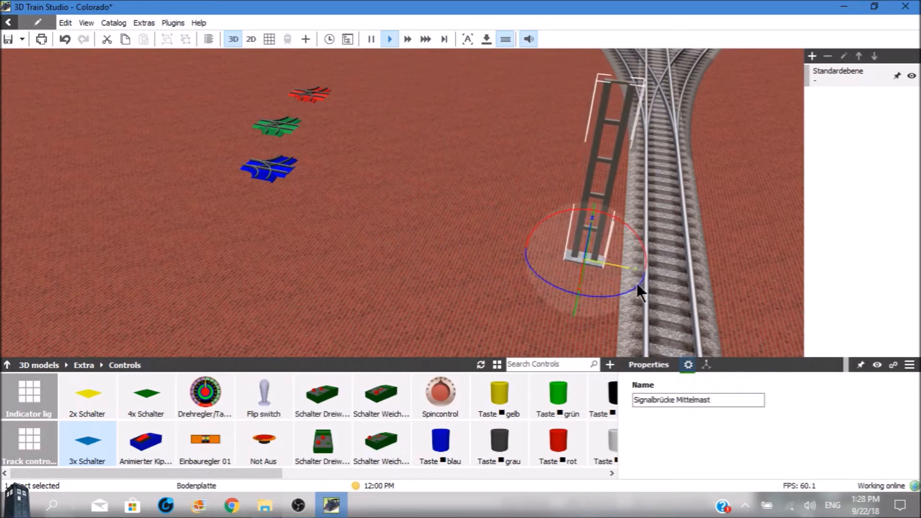
{"action": "left_click", "coordinate": [707, 365]}
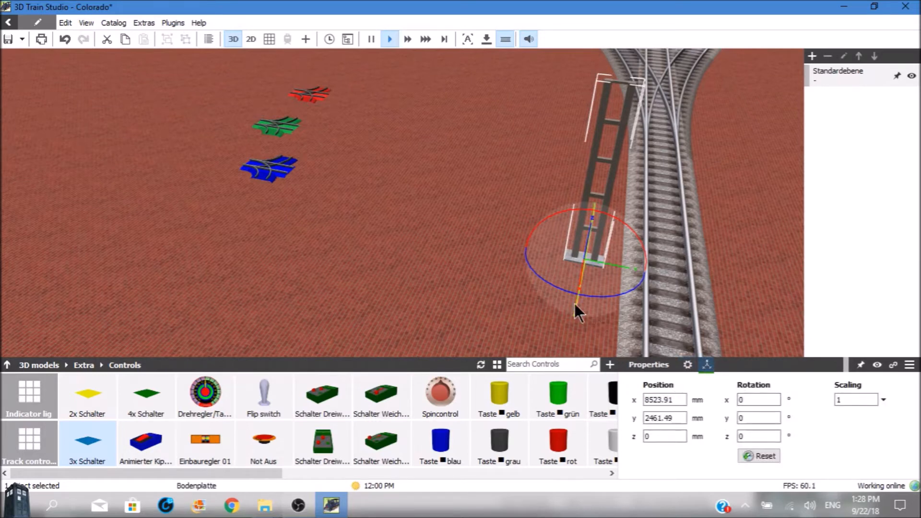
{"action": "left_click_drag", "start_coordinate": [574, 292], "coordinate": [580, 293]}
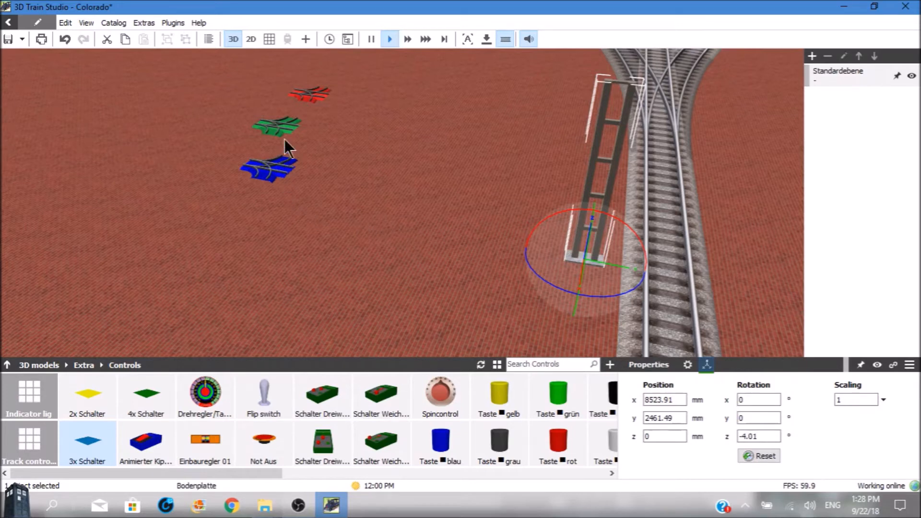
Move the red 3-way switch next to the mast's base and open its Z rotation for editing.
{"action": "left_click_drag", "start_coordinate": [304, 95], "coordinate": [505, 284]}
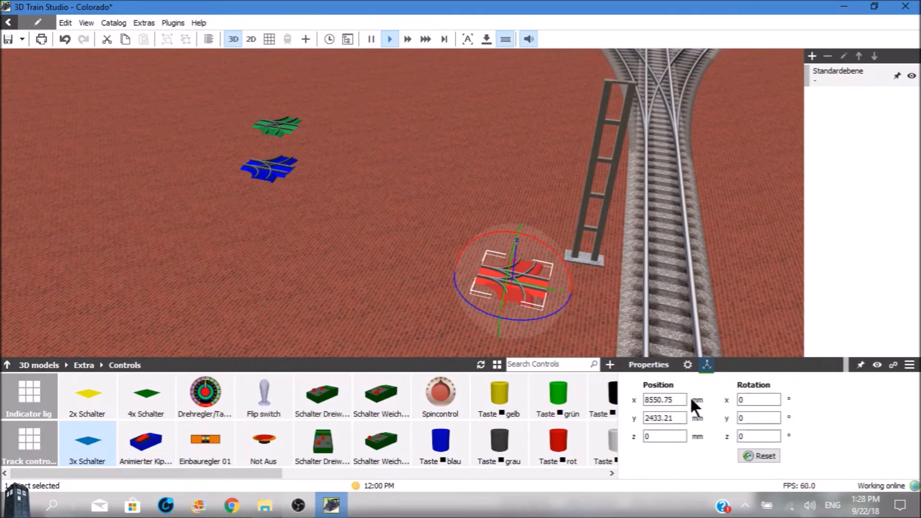
{"action": "left_click", "coordinate": [747, 437]}
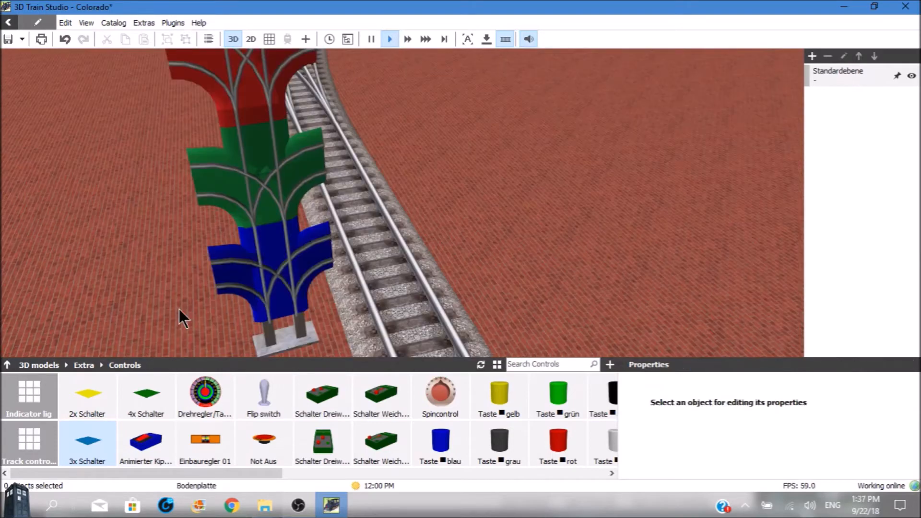
{"action": "scroll", "coordinate": [180, 309], "scroll_direction": "down", "scroll_amount": 4}
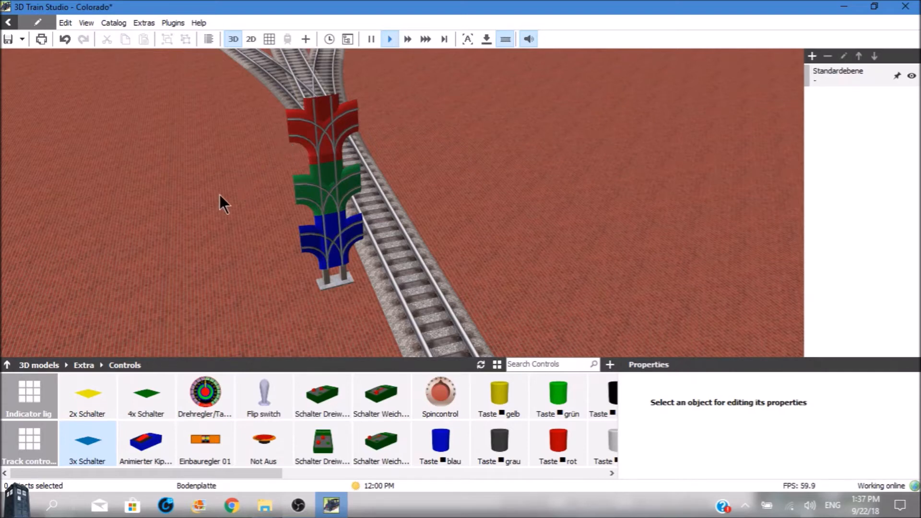
Open the Indicator lights category of the controls and preview the Blinken-sw-gn model's animation.
{"action": "left_click", "coordinate": [29, 393]}
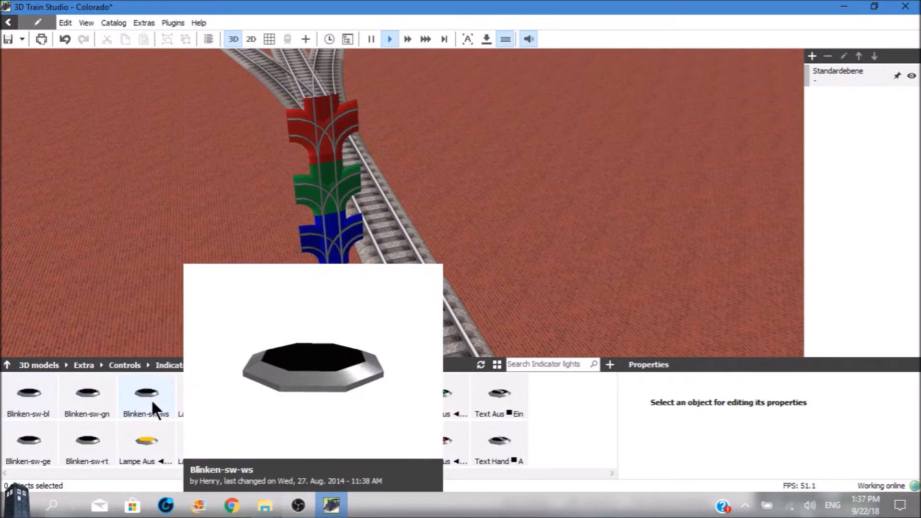
{"action": "double_click", "coordinate": [87, 392]}
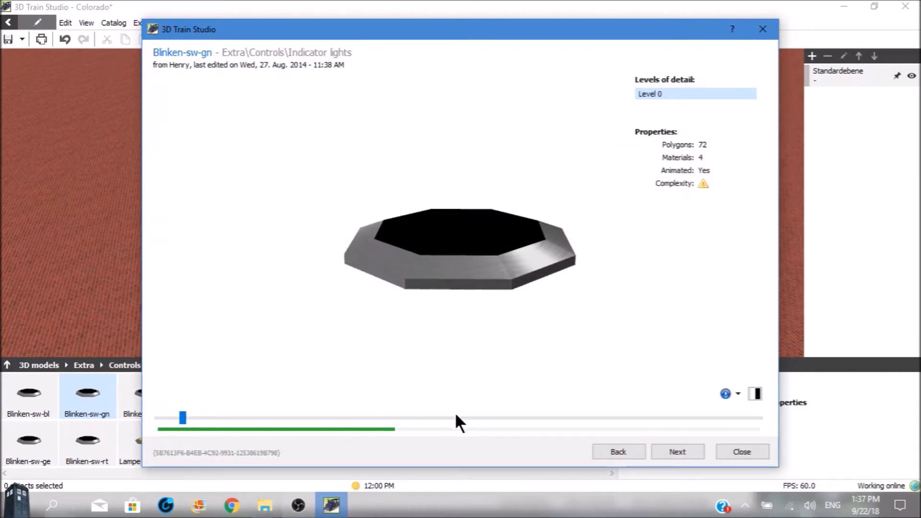
{"action": "left_click", "coordinate": [725, 394]}
{"action": "left_click", "coordinate": [735, 447]}
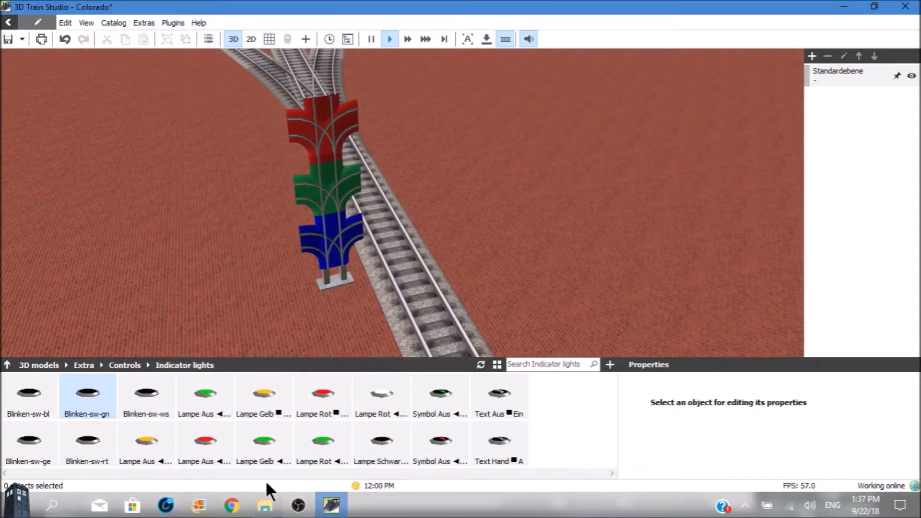
Place a Blinken-sw-gn indicator light on the ground beside the switch mast and stop its animation.
{"action": "mouse_move", "coordinate": [106, 413]}
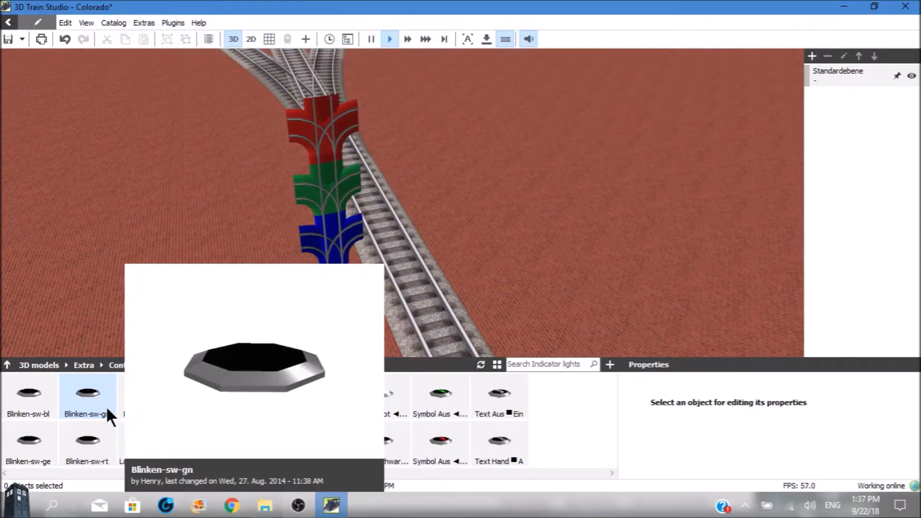
{"action": "left_click_drag", "start_coordinate": [93, 392], "coordinate": [198, 248]}
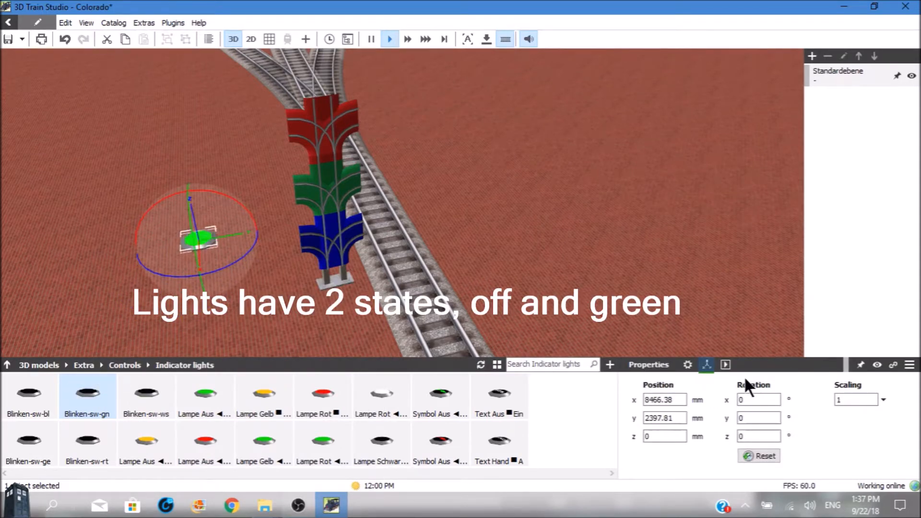
{"action": "left_click", "coordinate": [726, 365]}
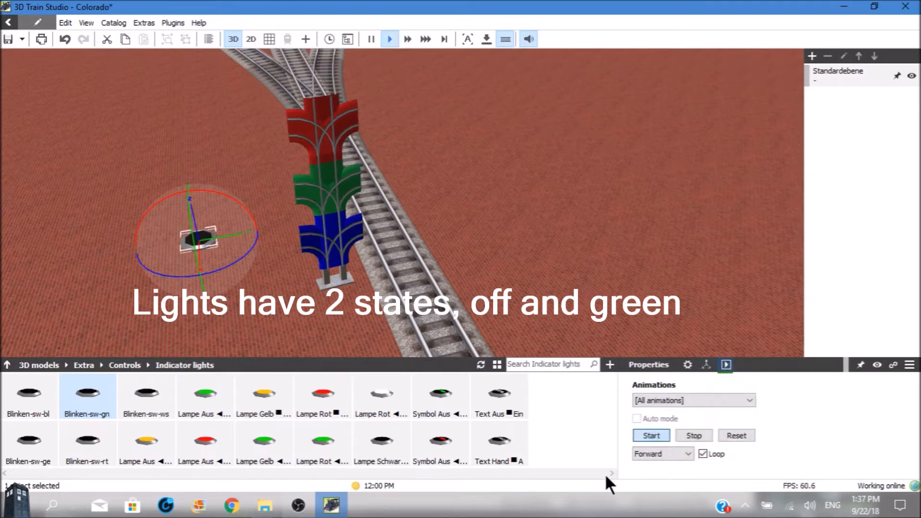
{"action": "left_click", "coordinate": [693, 434]}
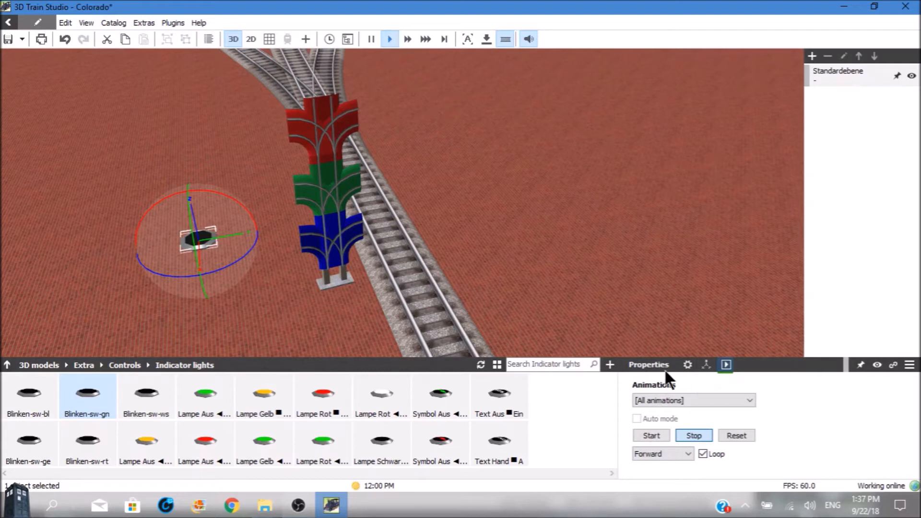
Review the placed light's name, position and animation settings, and place another Blinken-sw-gn light on the ground near it.
{"action": "left_click", "coordinate": [688, 365]}
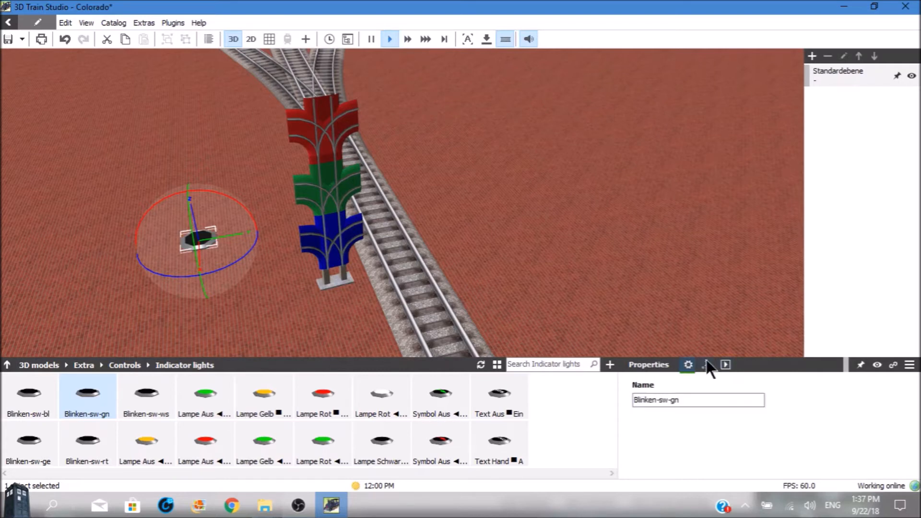
{"action": "left_click", "coordinate": [707, 365]}
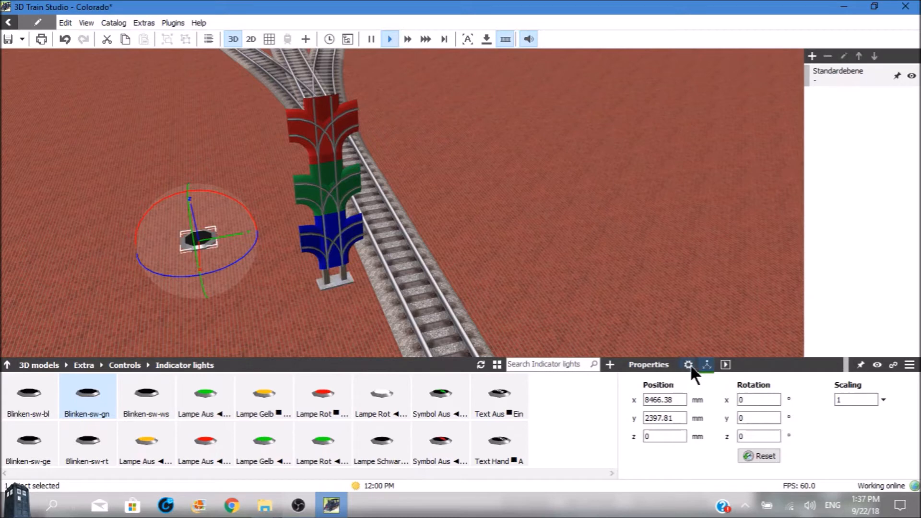
{"action": "left_click", "coordinate": [689, 365]}
{"action": "left_click", "coordinate": [726, 364]}
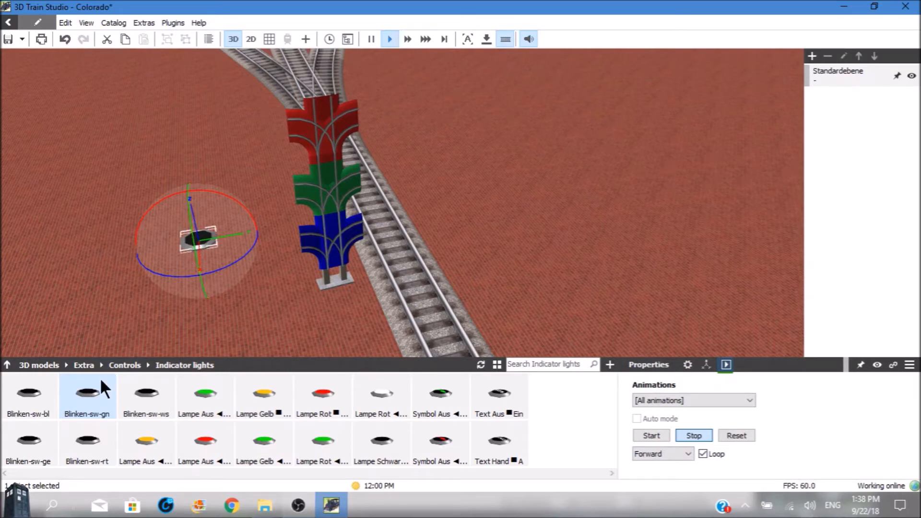
{"action": "left_click_drag", "start_coordinate": [93, 385], "coordinate": [106, 278]}
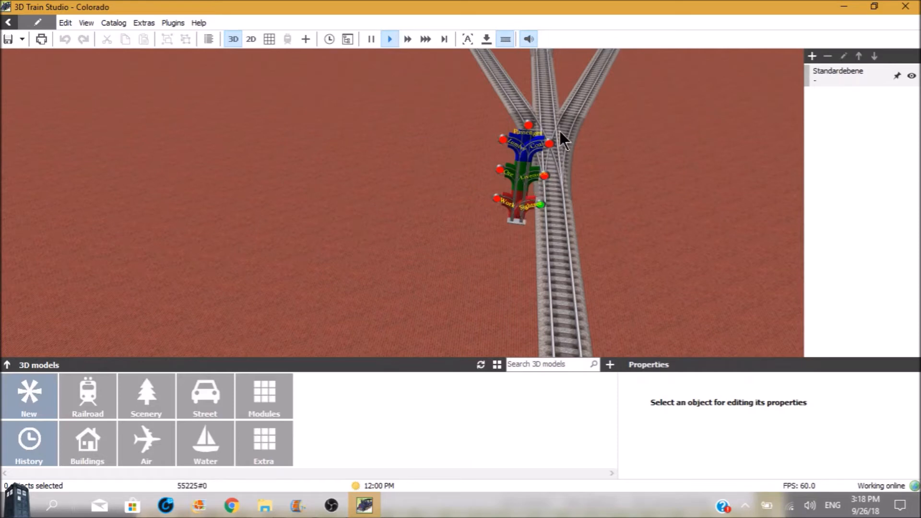
Rename the 3-way track switch behind the mast as rsw1.
{"action": "left_click", "coordinate": [545, 123]}
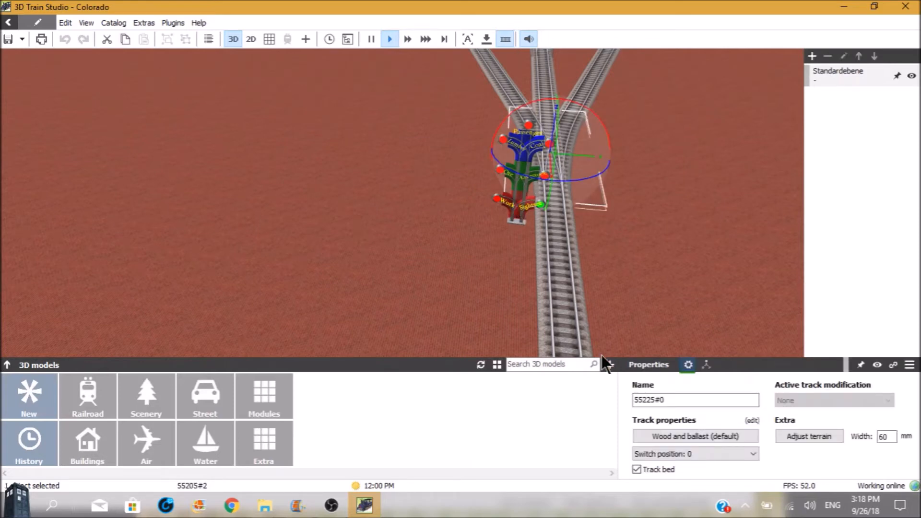
{"action": "left_click_drag", "start_coordinate": [670, 396], "coordinate": [603, 411]}
{"action": "type", "text": "r"}
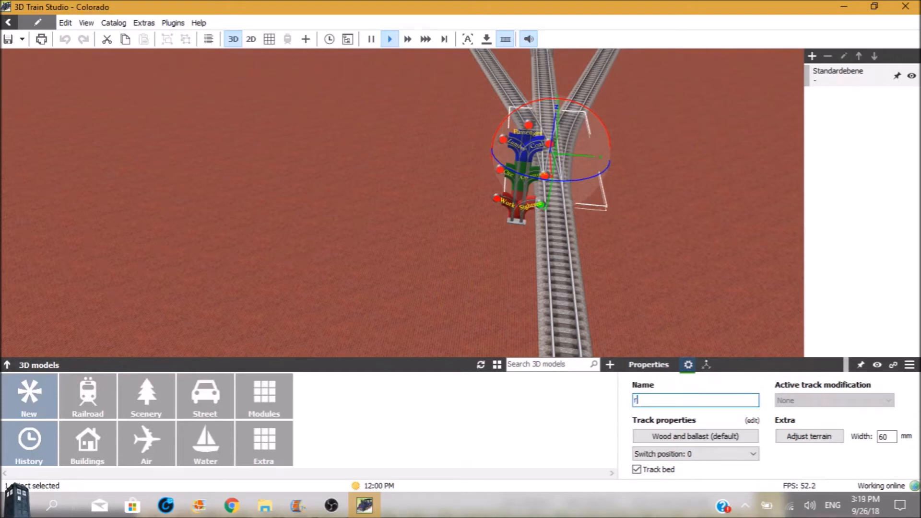
{"action": "type", "text": "sw1"}
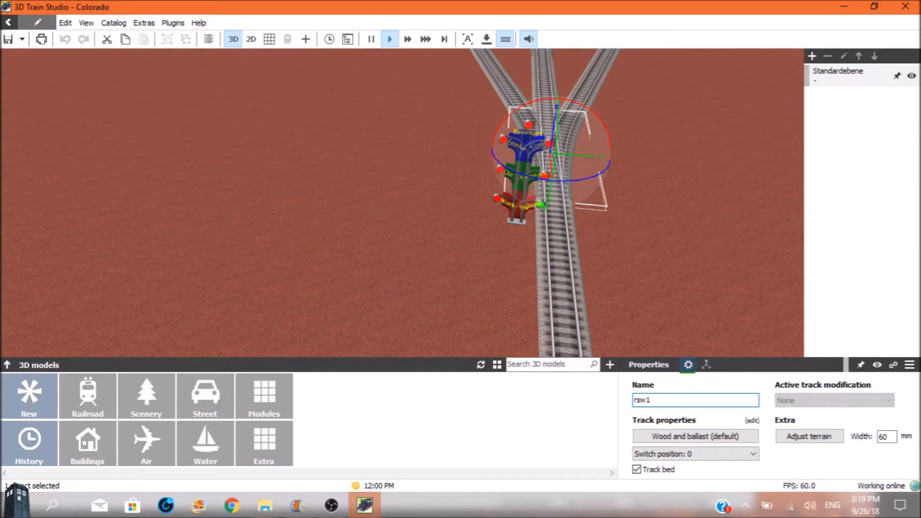
{"action": "left_click_drag", "start_coordinate": [652, 401], "coordinate": [630, 401]}
Review the events in the switching and LIGHTS folders under sorting switch in the event control.
{"action": "left_click", "coordinate": [512, 220]}
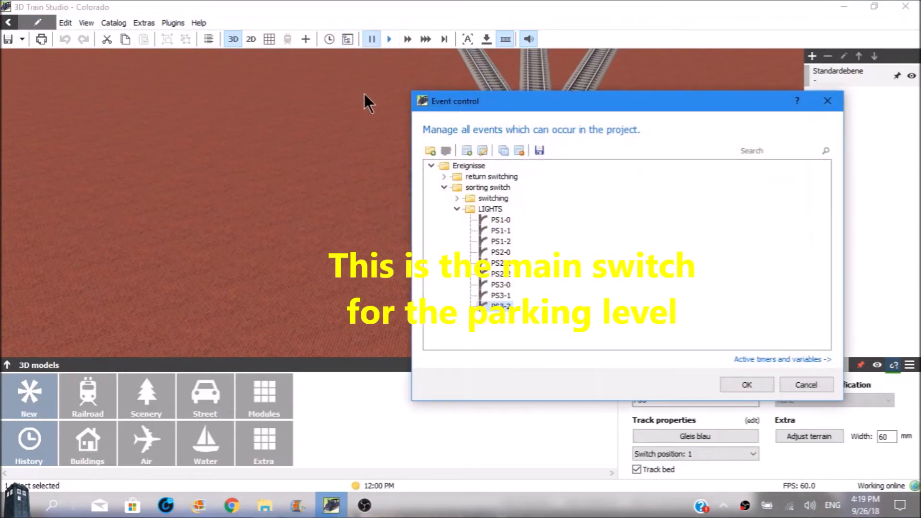
{"action": "left_click", "coordinate": [454, 197]}
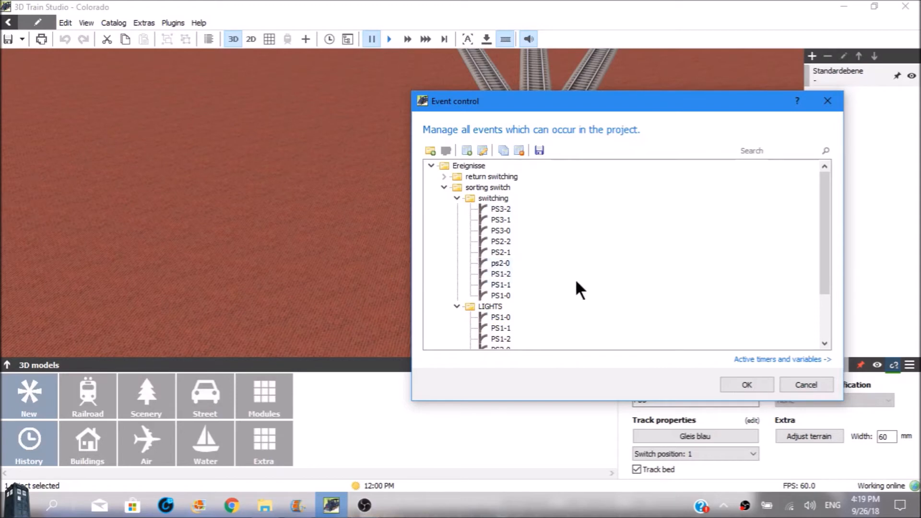
{"action": "scroll", "coordinate": [576, 288], "scroll_direction": "down", "scroll_amount": 2}
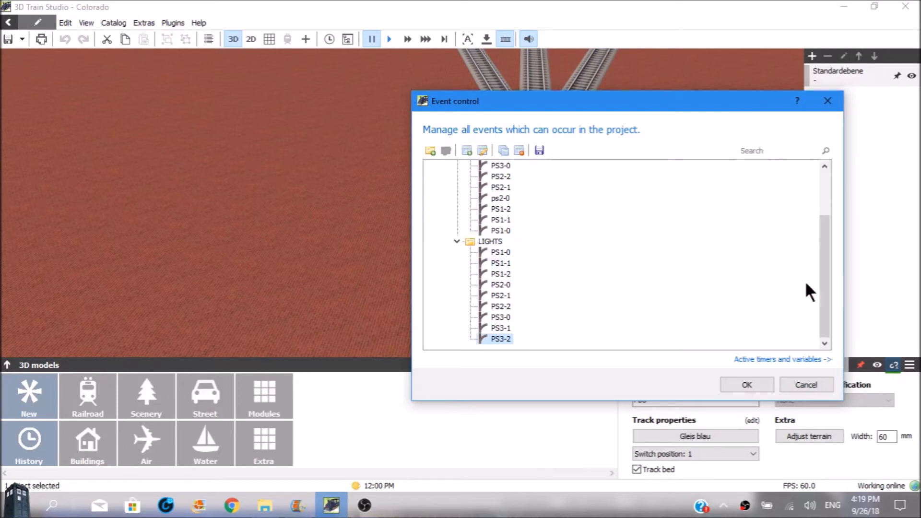
{"action": "left_click", "coordinate": [826, 102]}
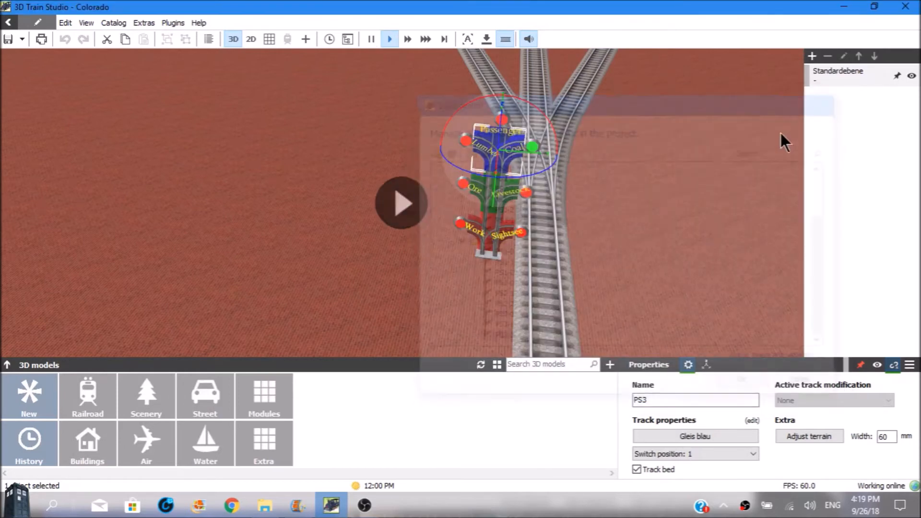
Test the red PS1 switch at the mast's base by cycling it through positions 1 and 2 and back to 0.
{"action": "left_click", "coordinate": [491, 245]}
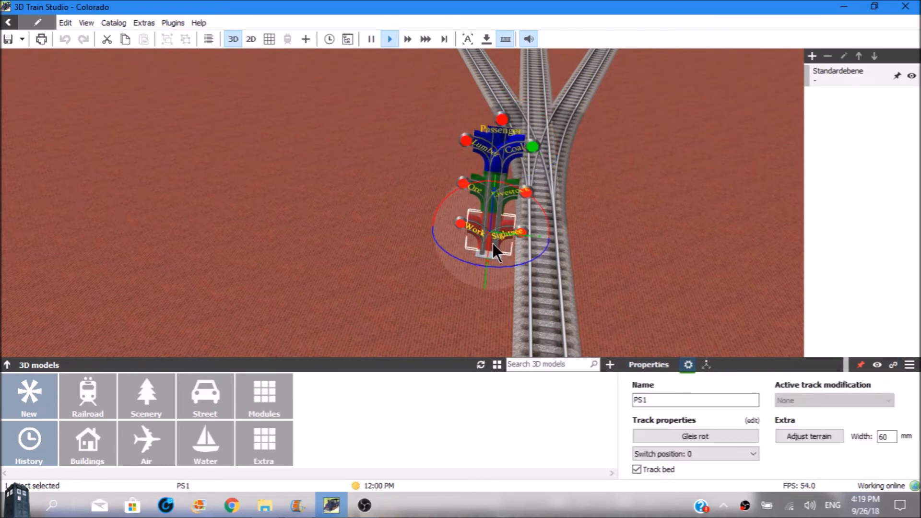
{"action": "left_click", "coordinate": [493, 243]}
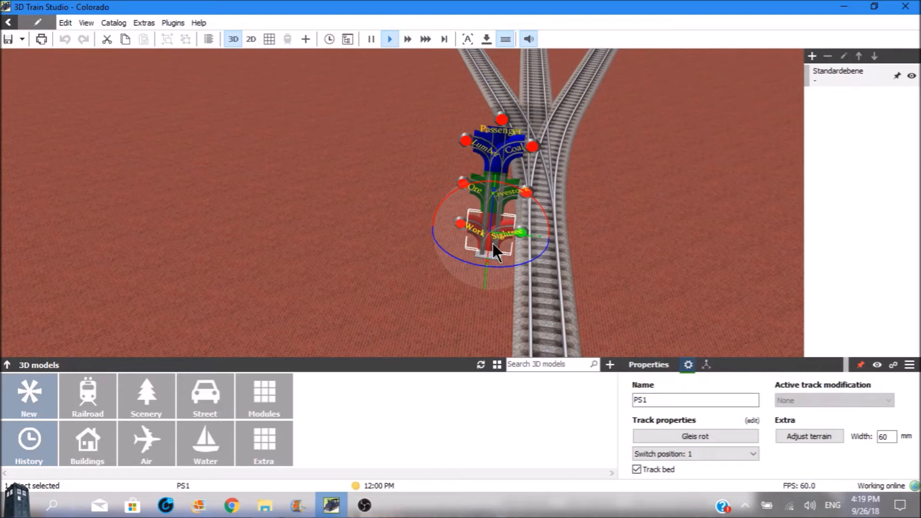
{"action": "left_click", "coordinate": [494, 244]}
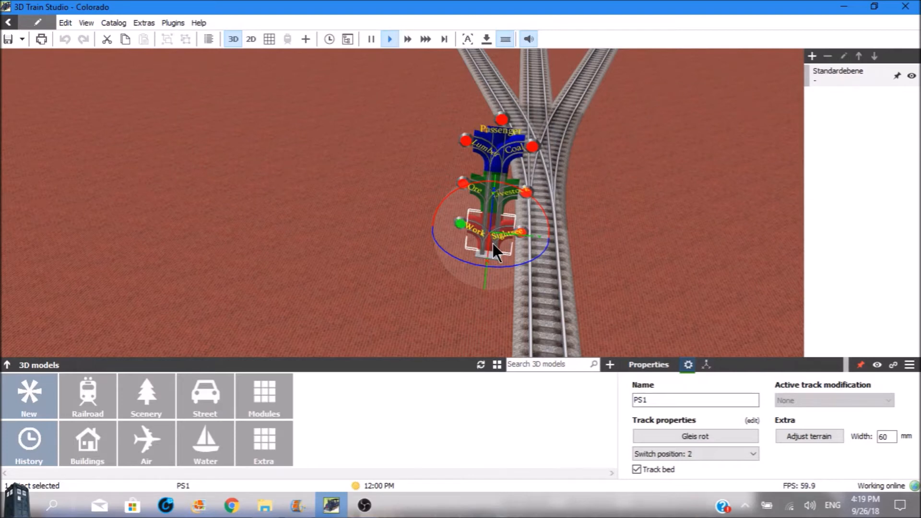
{"action": "left_click", "coordinate": [494, 244]}
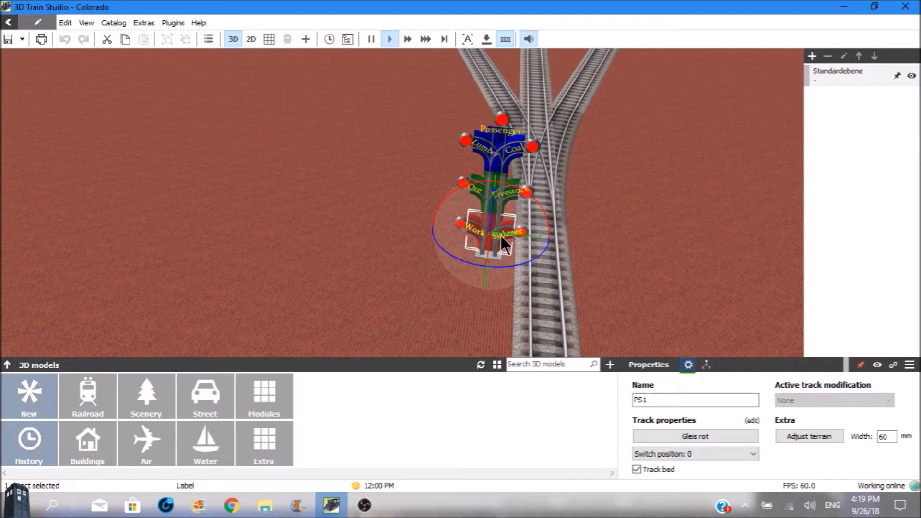
Test the green PS2 switch in the middle of the mast by cycling it through position 1 and back to 0.
{"action": "left_click", "coordinate": [492, 218]}
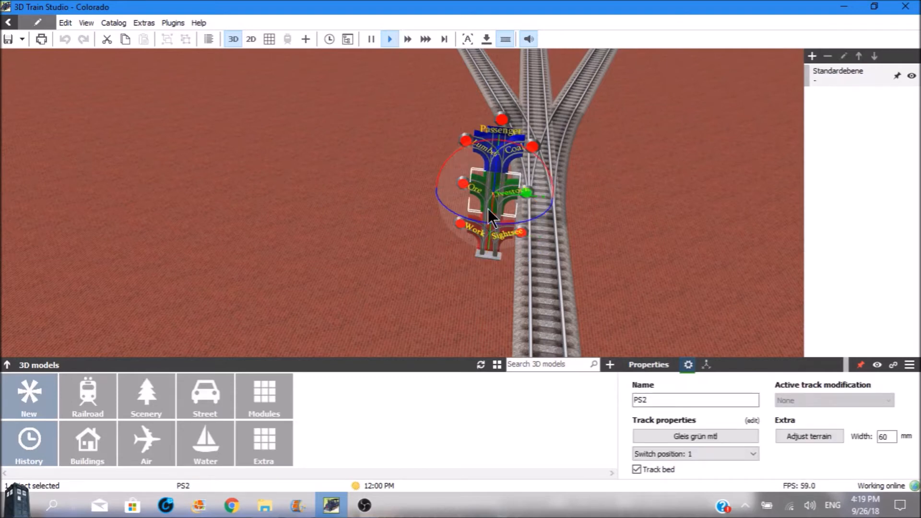
{"action": "left_click", "coordinate": [491, 219]}
{"action": "scroll", "coordinate": [489, 210], "scroll_direction": "up", "scroll_amount": 1}
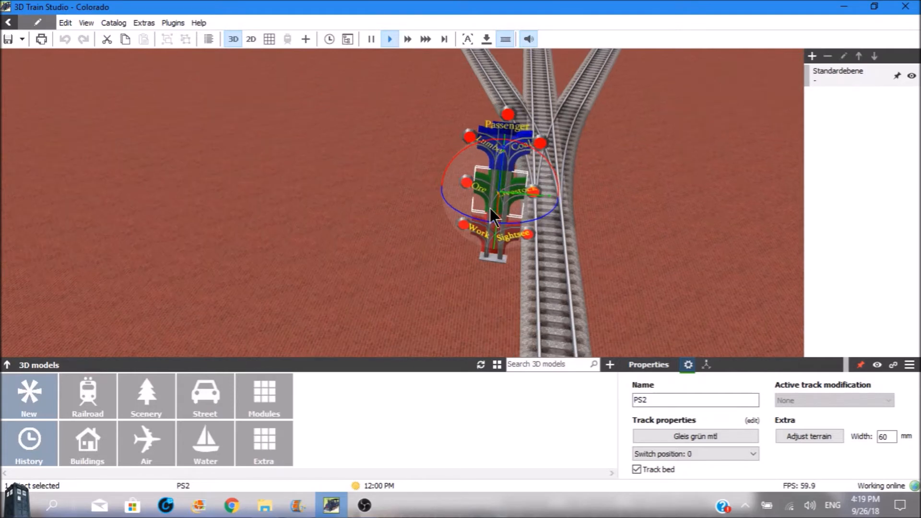
Test the blue PS3 switch on the mast by cycling its positions, leave it at position 1 and clear the selection.
{"action": "left_click", "coordinate": [515, 165]}
{"action": "left_click", "coordinate": [515, 166]}
{"action": "left_click", "coordinate": [514, 166]}
{"action": "left_click", "coordinate": [514, 166]}
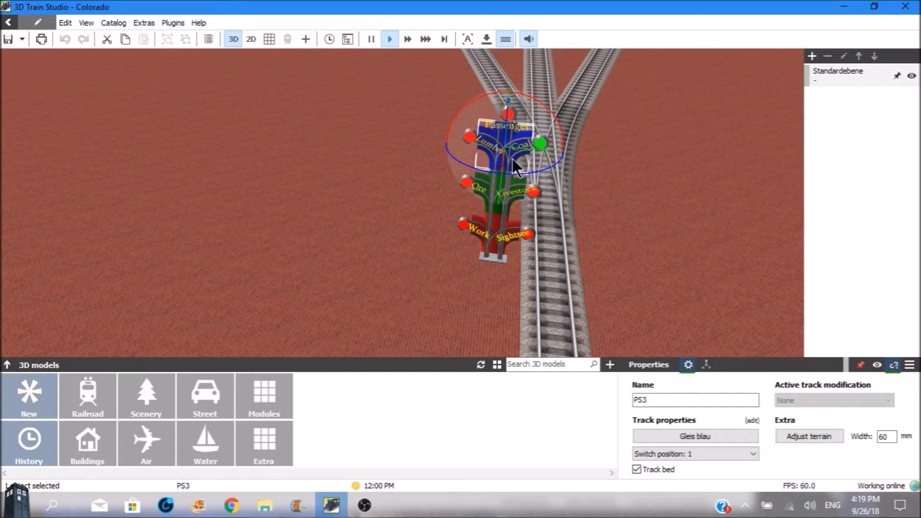
{"action": "left_click", "coordinate": [616, 204]}
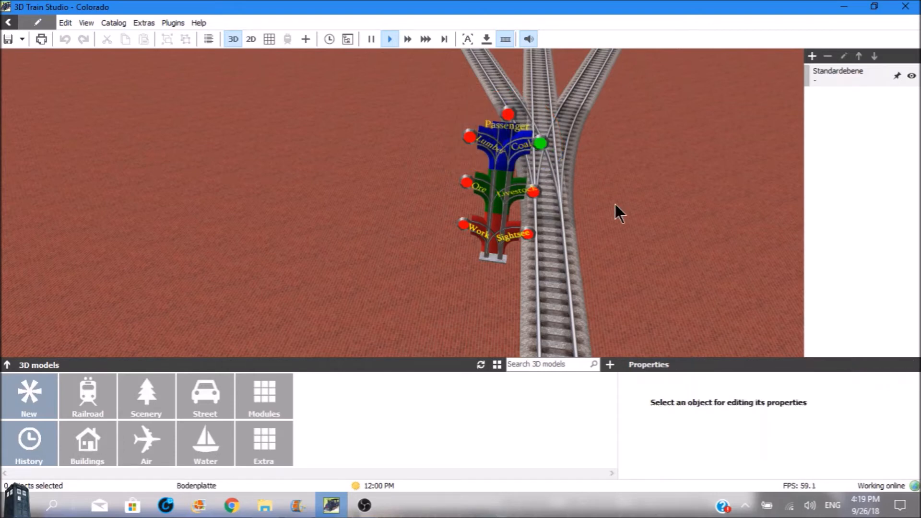
Examine the yard layout from the switch mast across to the curved return loop tracks.
{"action": "scroll", "coordinate": [612, 203], "scroll_direction": "down", "scroll_amount": 3}
{"action": "scroll", "coordinate": [609, 198], "scroll_direction": "down", "scroll_amount": 3}
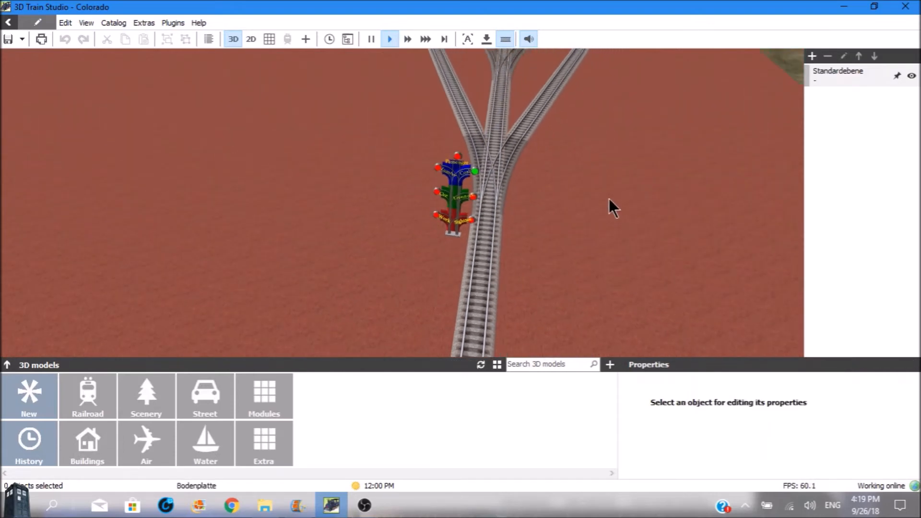
{"action": "key", "text": "Left"}
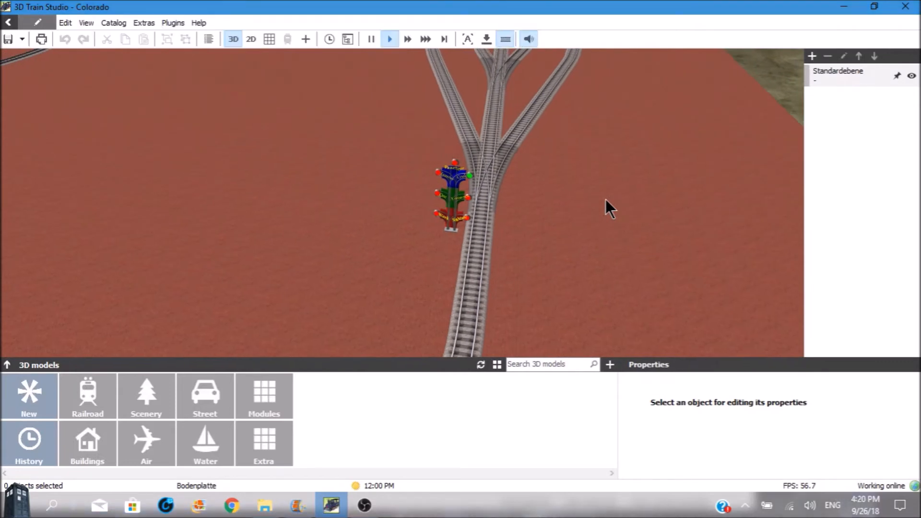
{"action": "key", "text": "Left"}
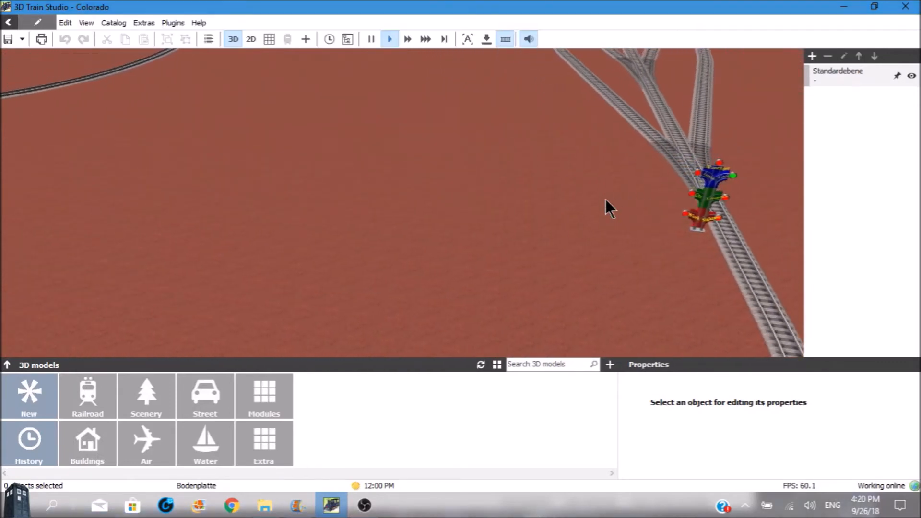
{"action": "key", "text": "Left"}
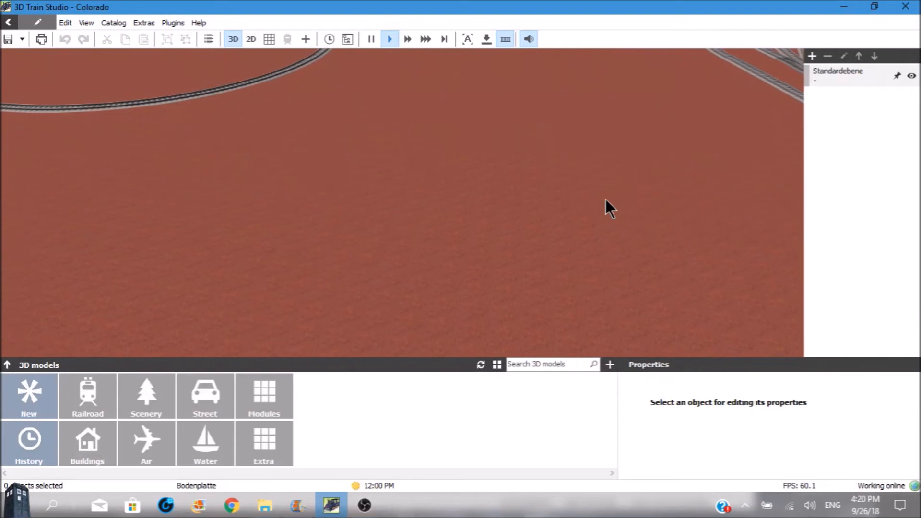
{"action": "key", "text": "Left"}
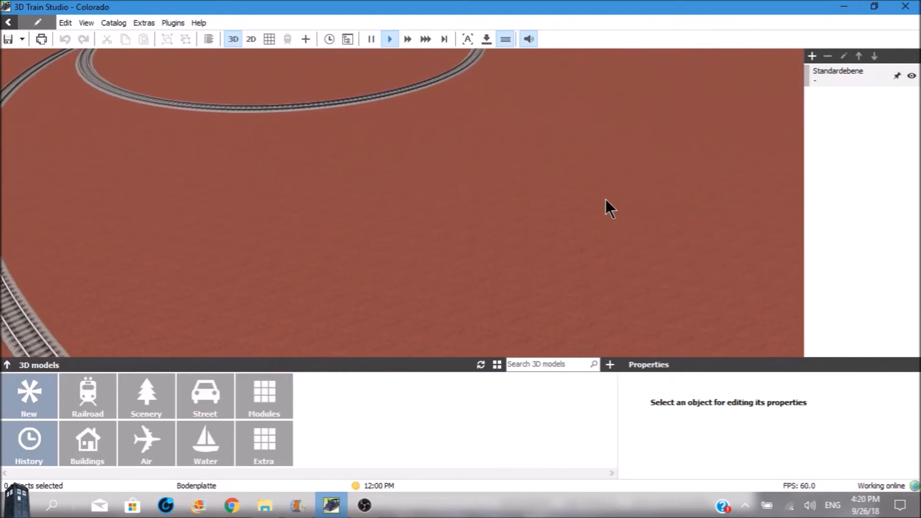
{"action": "key", "text": "Left"}
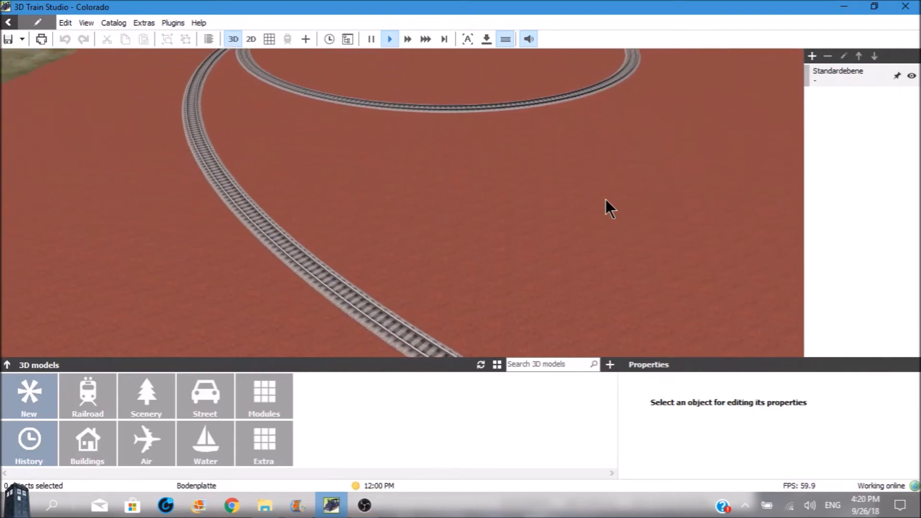
{"action": "key", "text": "Up"}
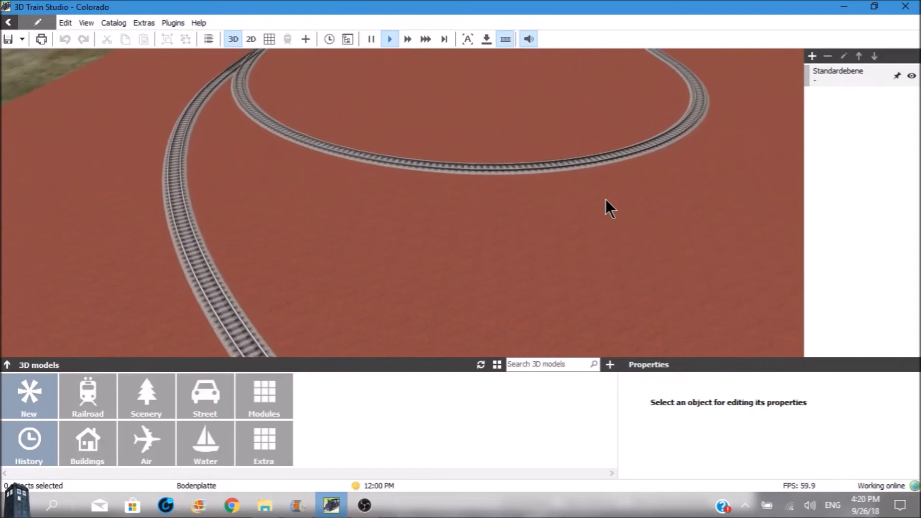
{"action": "key", "text": "Up"}
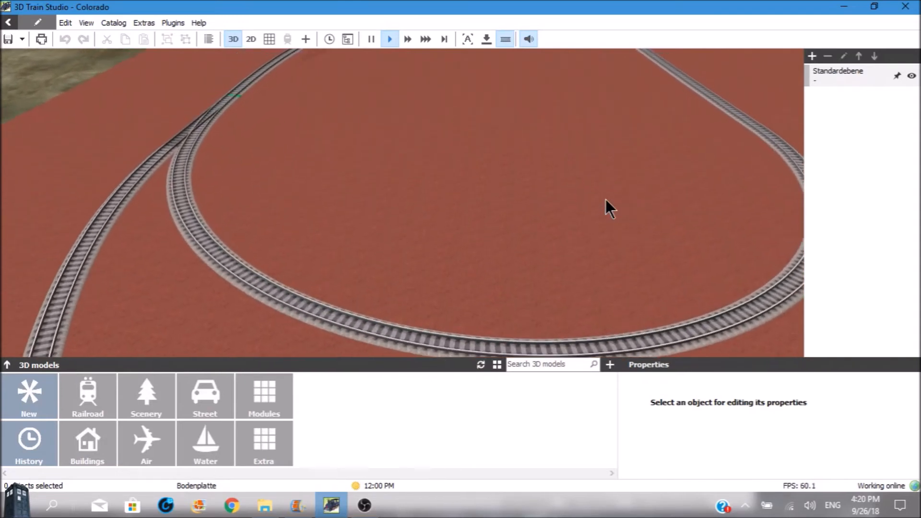
Place a Bavern_B_VI steam locomotive on the track leading away from the return loop.
{"action": "key", "text": "Up"}
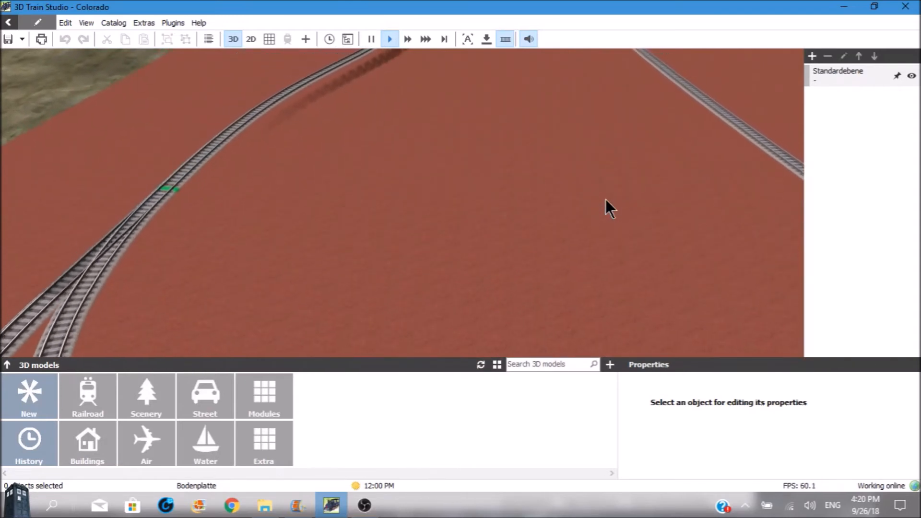
{"action": "key", "text": "Up"}
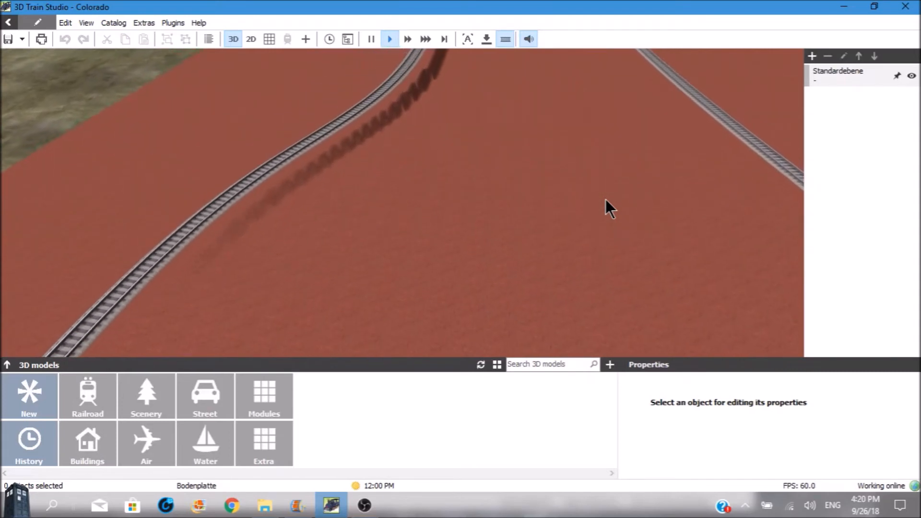
{"action": "key", "text": "Up"}
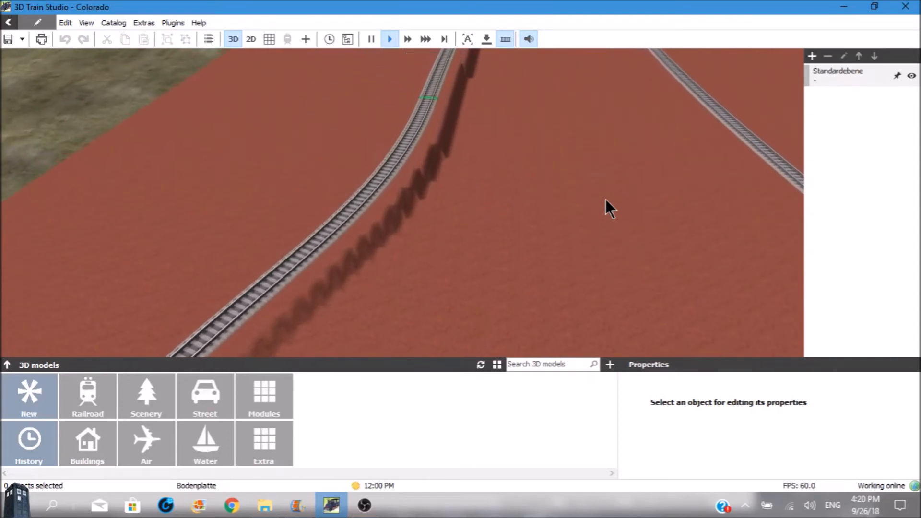
{"action": "key", "text": "Up"}
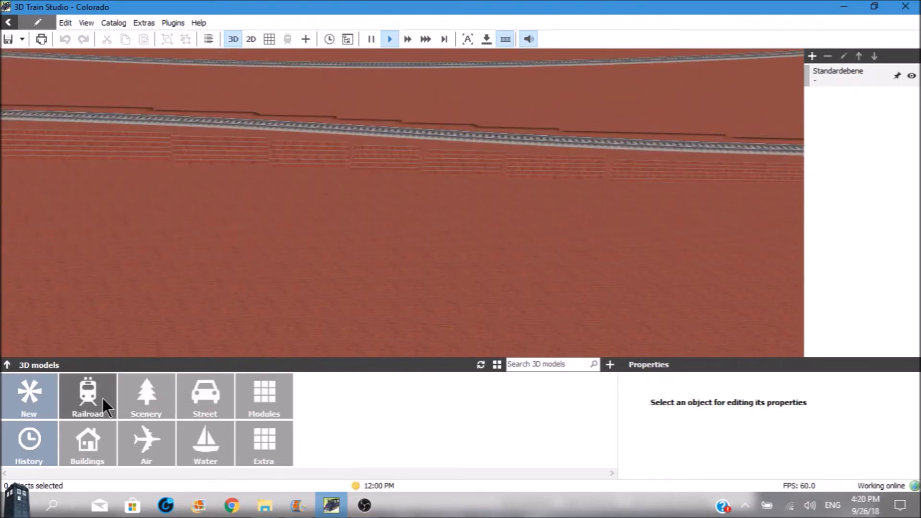
{"action": "left_click", "coordinate": [102, 398]}
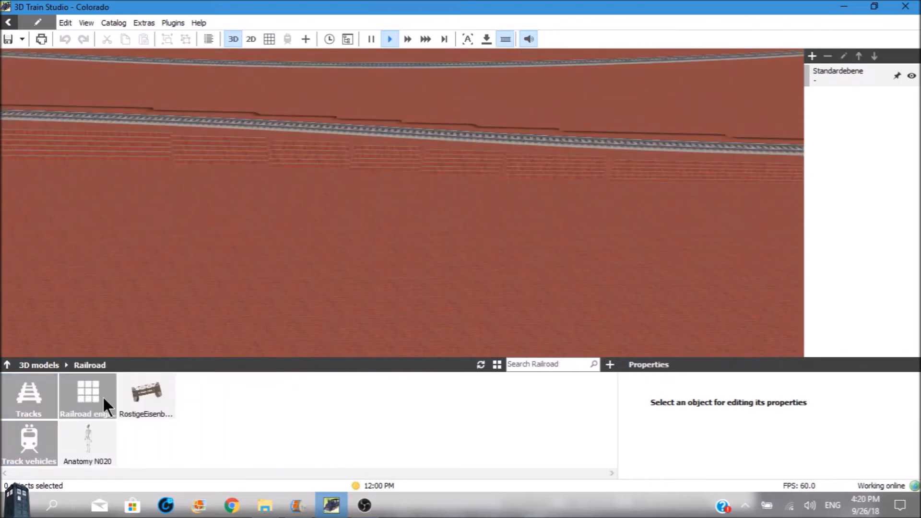
{"action": "left_click", "coordinate": [48, 431]}
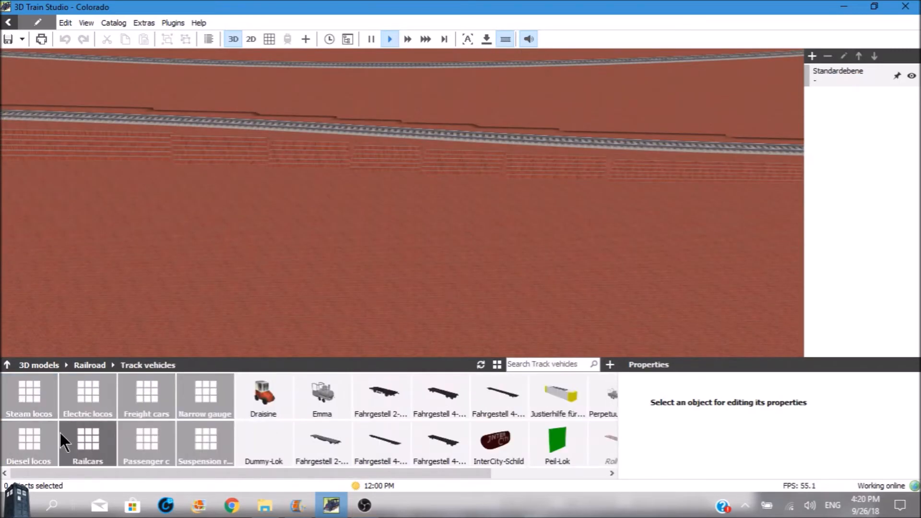
{"action": "left_click", "coordinate": [35, 398]}
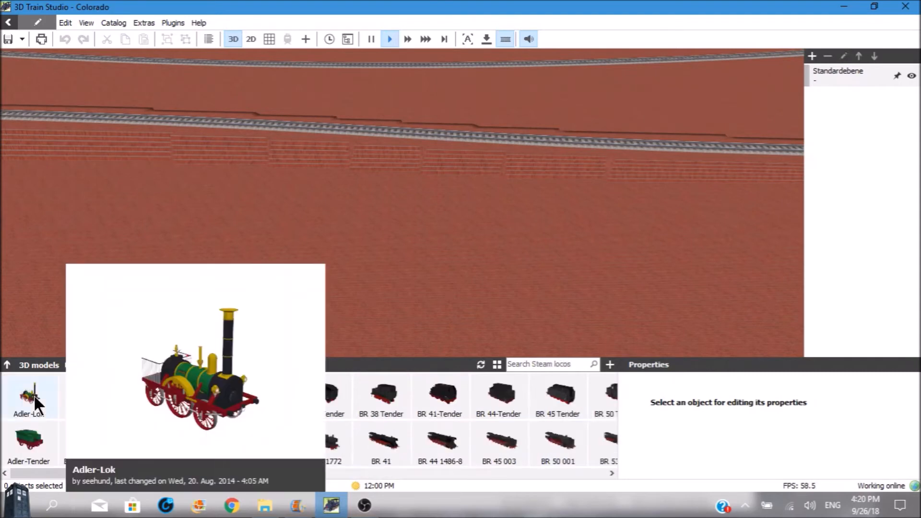
{"action": "mouse_move", "coordinate": [97, 401]}
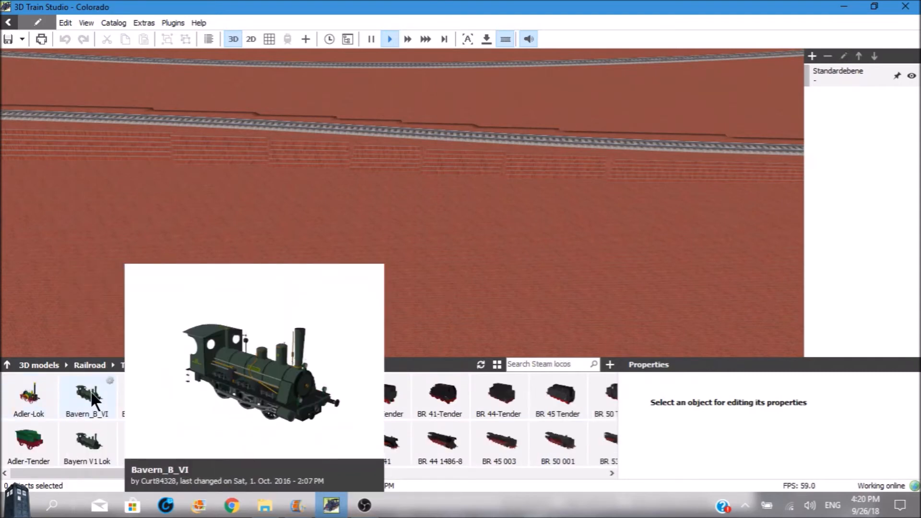
{"action": "mouse_move", "coordinate": [86, 439]}
{"action": "left_click_drag", "start_coordinate": [88, 394], "coordinate": [214, 140]}
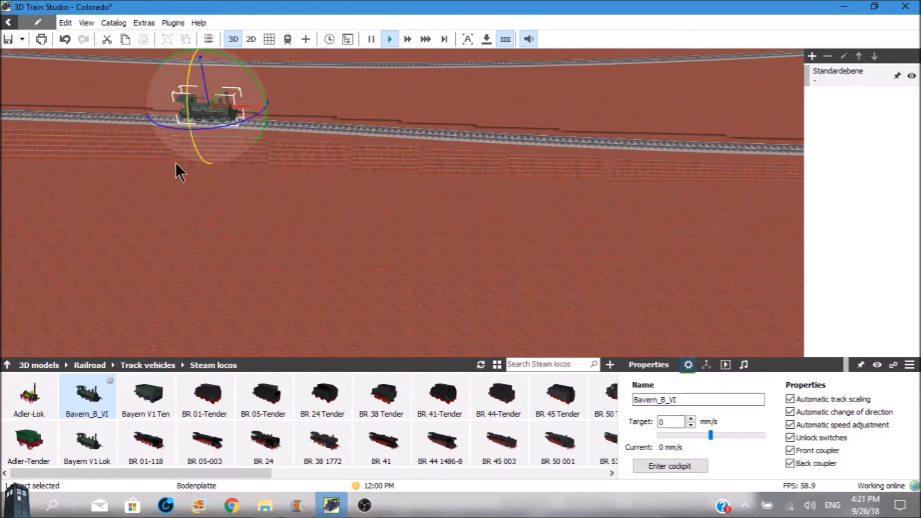
Add a Bayern V1 Tender on the track behind the locomotive, couple it and pull both slightly forward.
{"action": "mouse_move", "coordinate": [153, 398]}
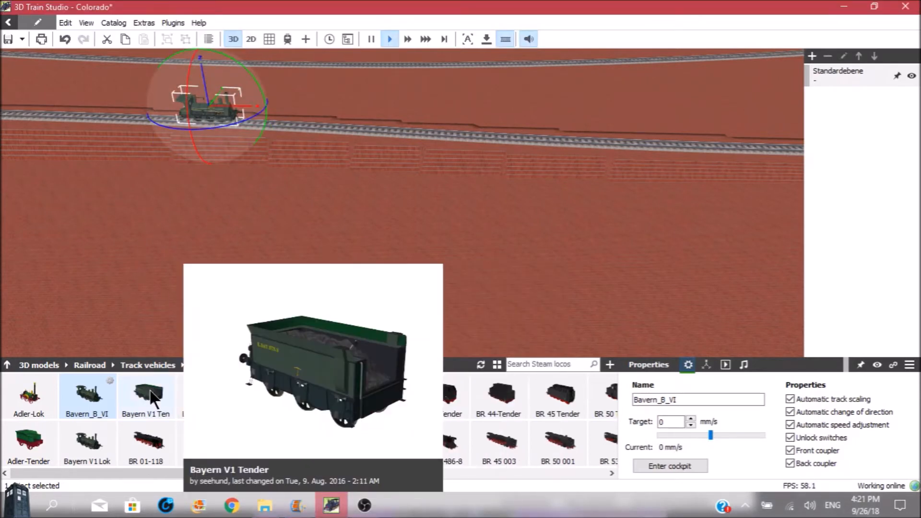
{"action": "left_click_drag", "start_coordinate": [153, 399], "coordinate": [113, 108]}
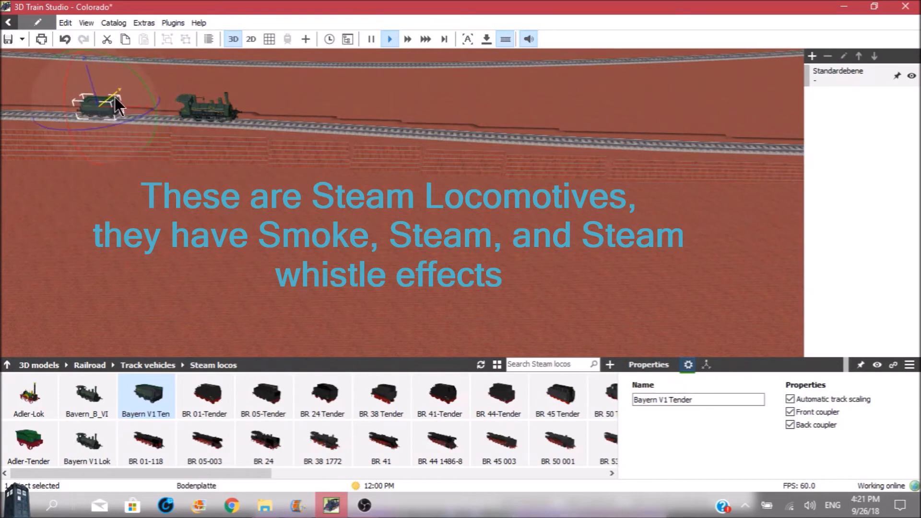
{"action": "left_click", "coordinate": [201, 111]}
{"action": "left_click_drag", "start_coordinate": [190, 114], "coordinate": [235, 116]}
Look through the remaining steam locomotive models and open the catalogue of 2-axle passenger cars.
{"action": "mouse_move", "coordinate": [240, 393]}
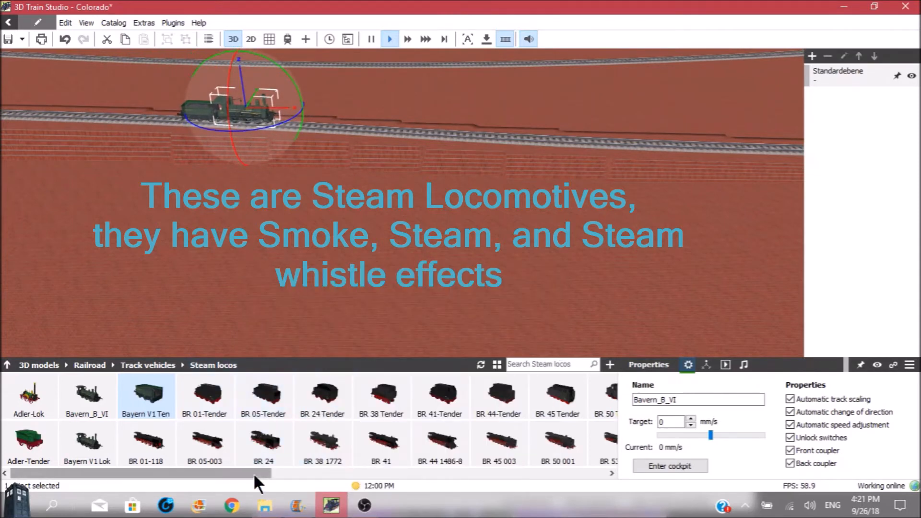
{"action": "left_click_drag", "start_coordinate": [252, 471], "coordinate": [603, 488]}
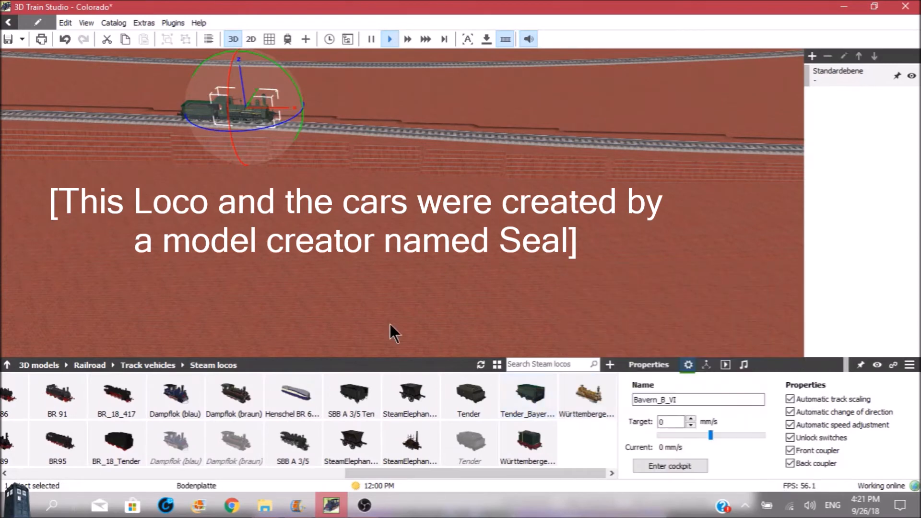
{"action": "left_click", "coordinate": [195, 108]}
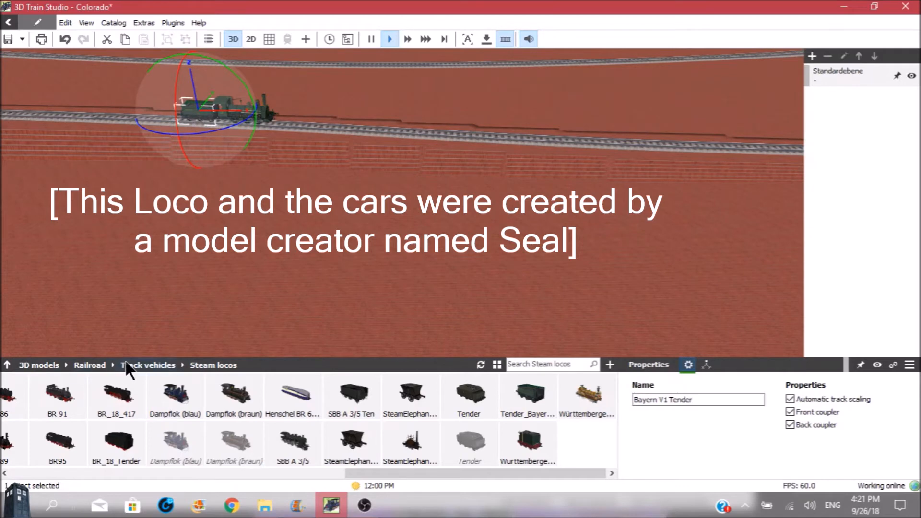
{"action": "left_click", "coordinate": [145, 365]}
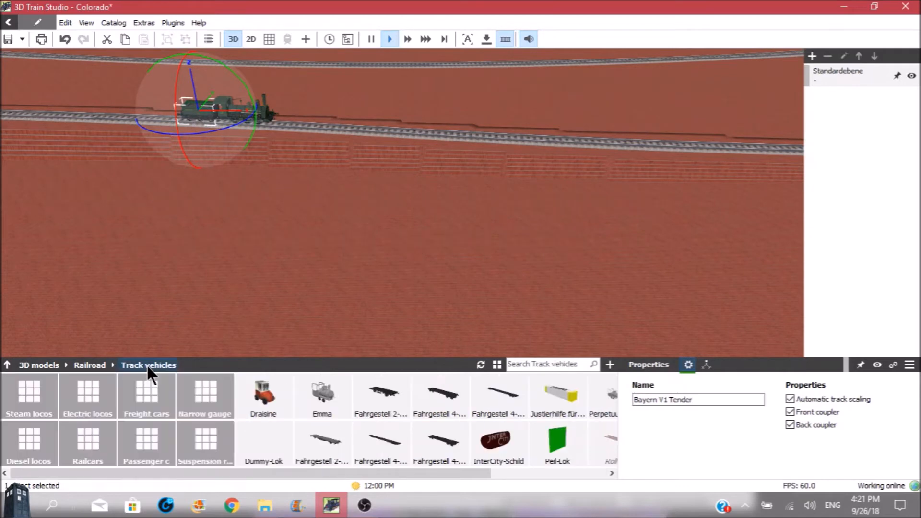
{"action": "left_click", "coordinate": [149, 442]}
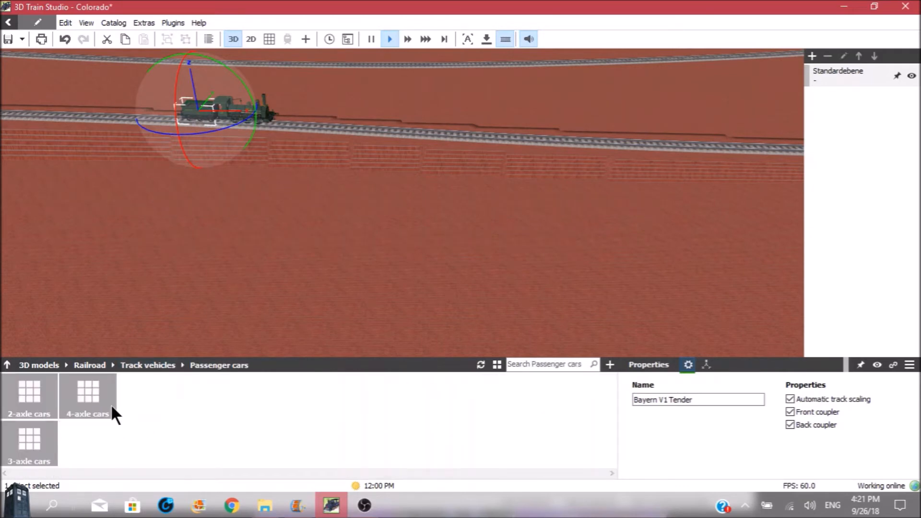
{"action": "left_click", "coordinate": [27, 396]}
{"action": "mouse_move", "coordinate": [27, 396]}
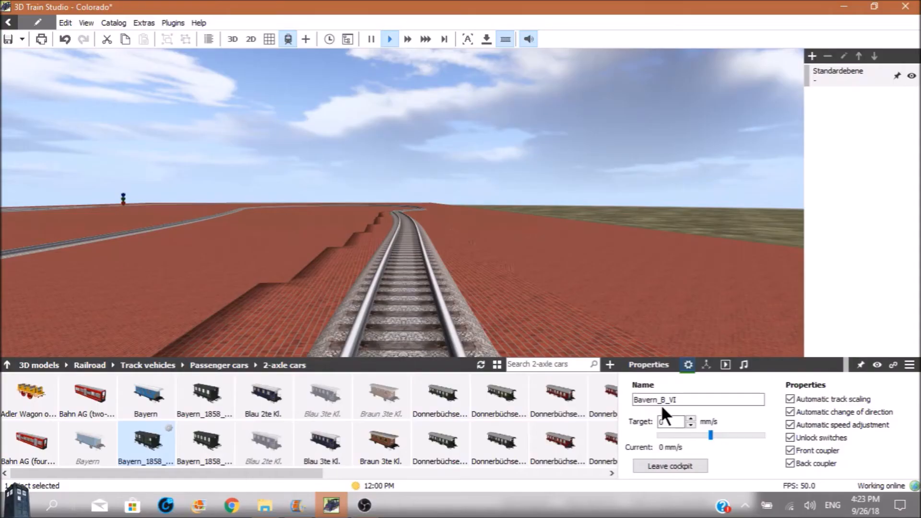
Drive the locomotive from its cockpit view toward the switch mast, raising the target speed stepwise to 68 mm/s.
{"action": "left_click", "coordinate": [663, 402]}
{"action": "left_click", "coordinate": [690, 419]}
{"action": "left_click", "coordinate": [690, 419]}
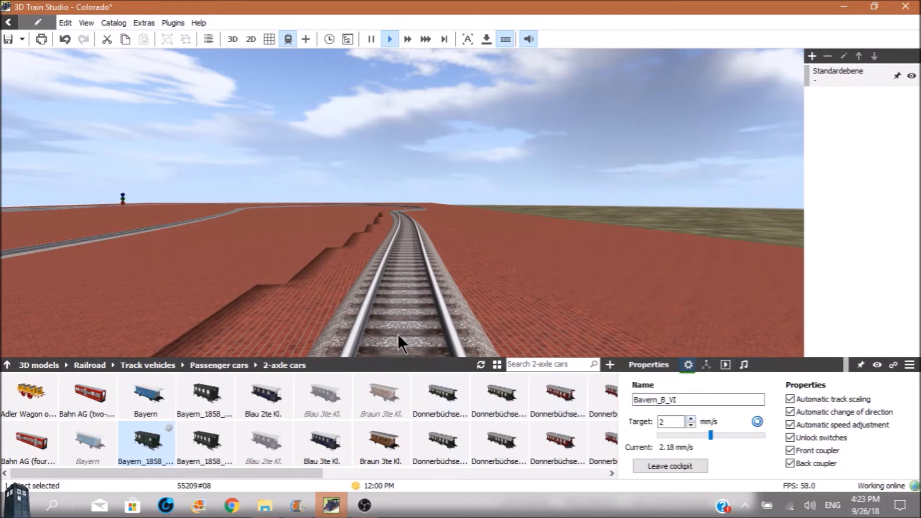
{"action": "left_click", "coordinate": [690, 416]}
{"action": "left_click", "coordinate": [690, 417]}
{"action": "left_click", "coordinate": [690, 416]}
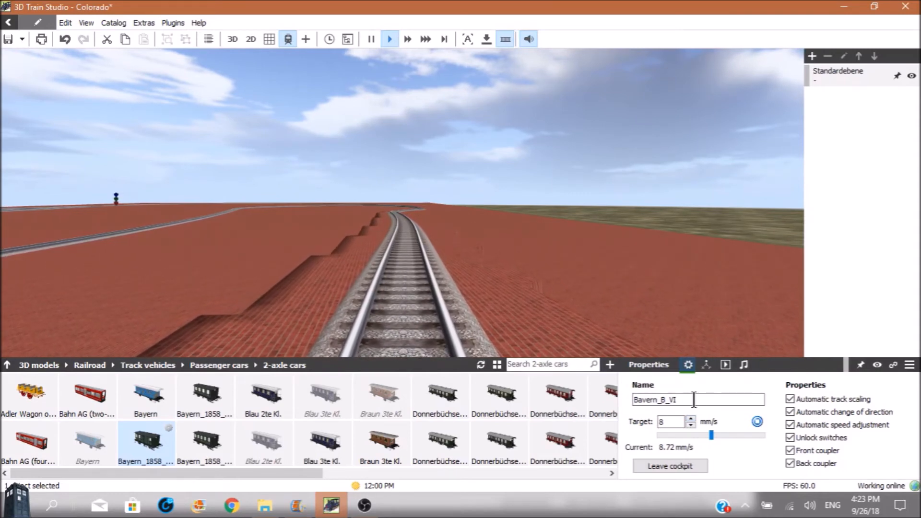
{"action": "left_click", "coordinate": [692, 417]}
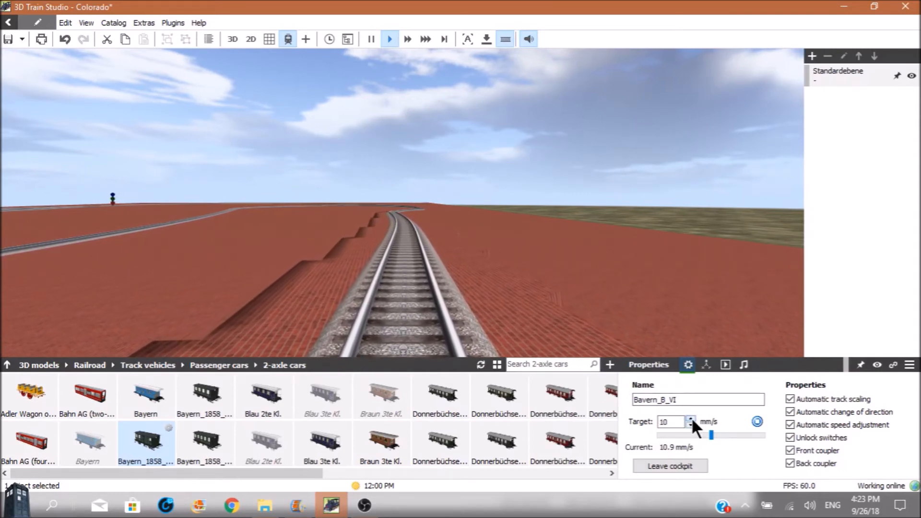
{"action": "left_click", "coordinate": [693, 418]}
{"action": "left_click", "coordinate": [693, 419]}
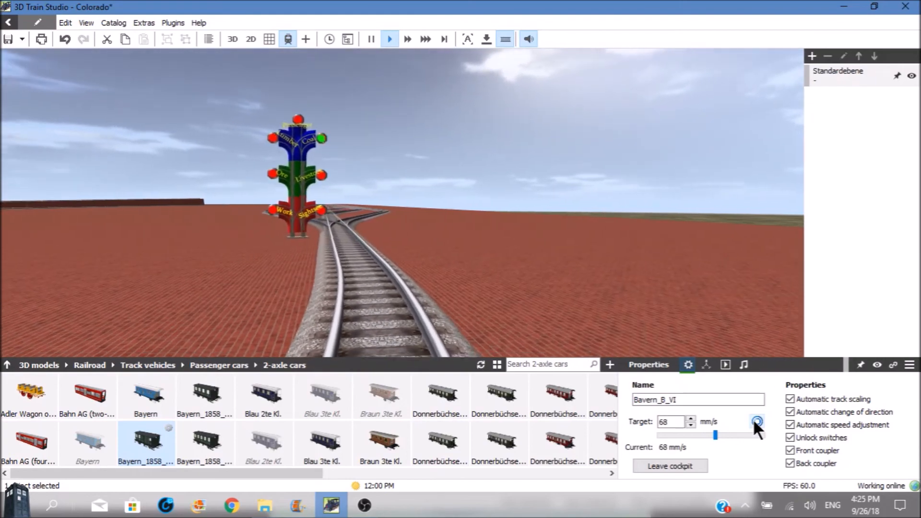
Stop the locomotive in front of the switch mast and look around at the signs and switches from the cockpit.
{"action": "left_click", "coordinate": [753, 419]}
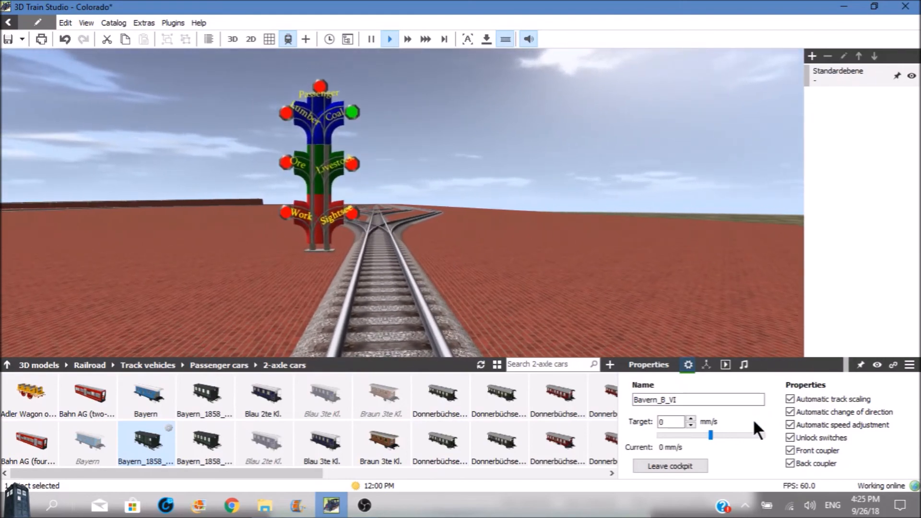
{"action": "mouse_move", "coordinate": [565, 391]}
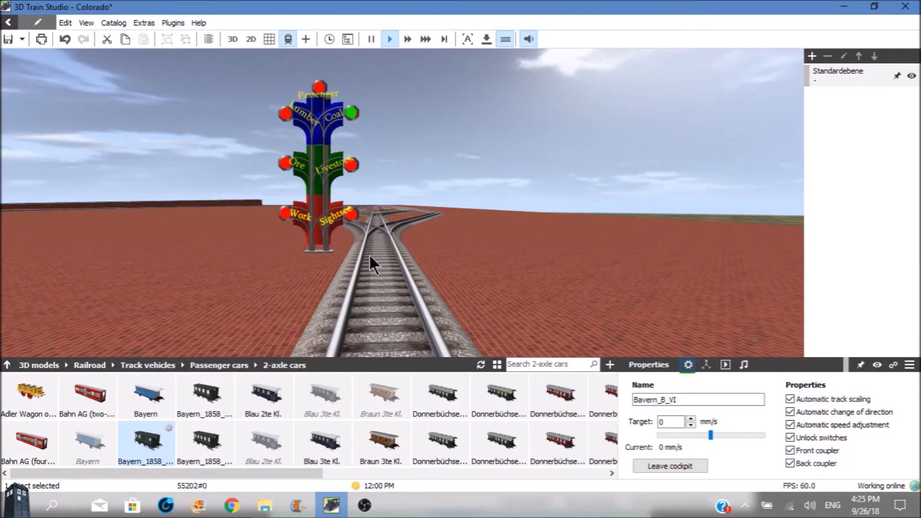
{"action": "right_click_drag", "start_coordinate": [424, 266], "coordinate": [299, 257]}
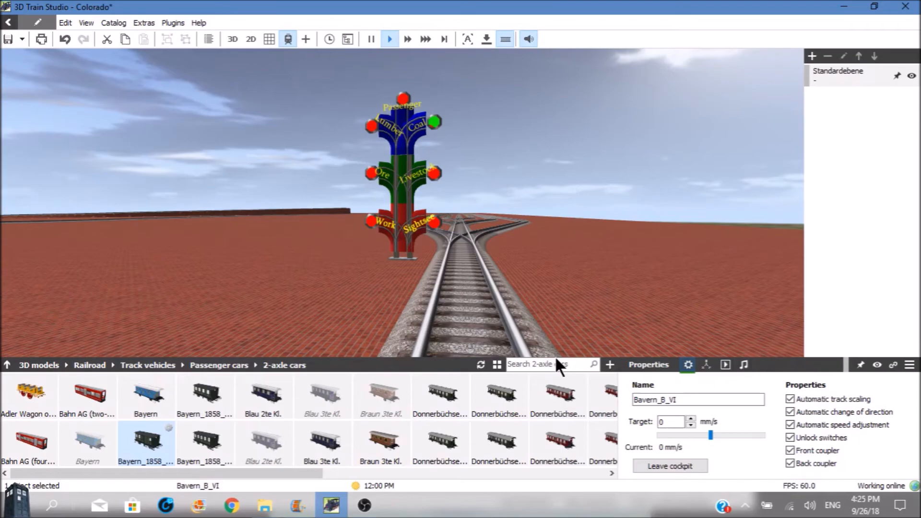
Leave the cockpit view and place a Kamera model from the Extra models on the locomotive's boiler.
{"action": "left_click", "coordinate": [651, 463]}
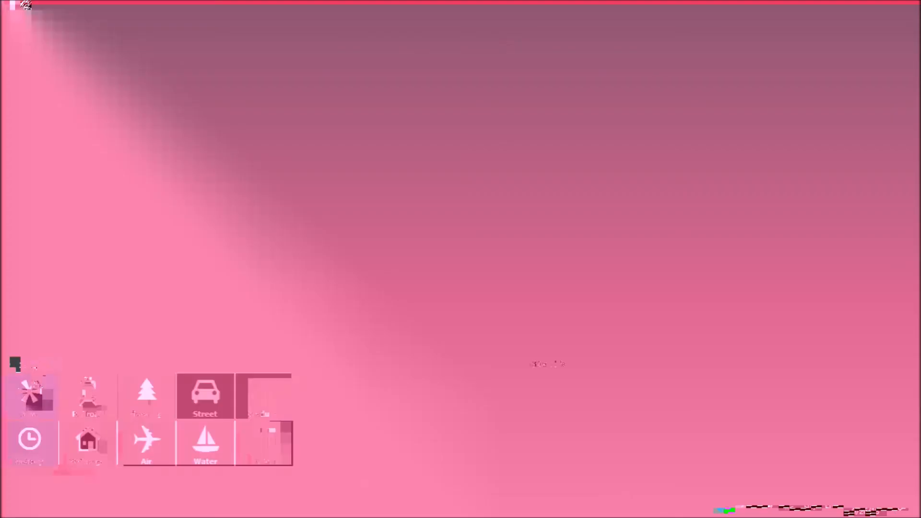
{"action": "left_click", "coordinate": [257, 445]}
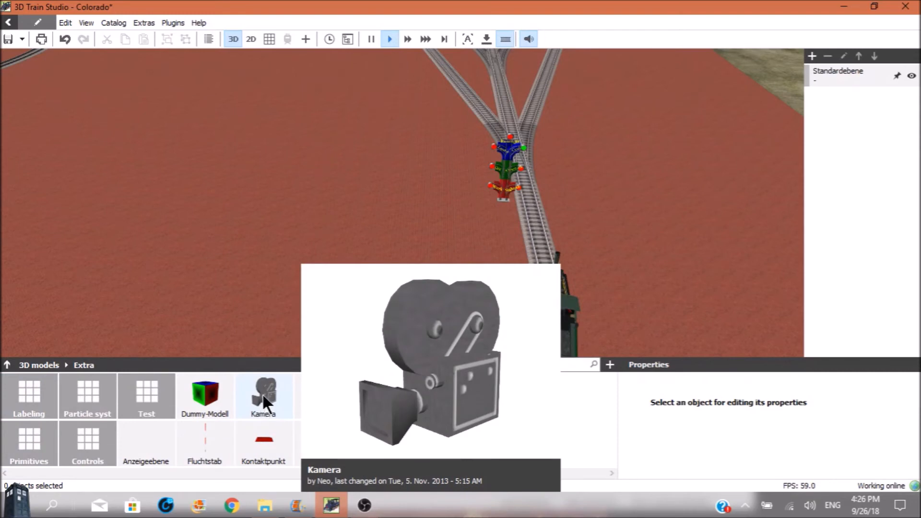
{"action": "left_click_drag", "start_coordinate": [263, 393], "coordinate": [544, 283]}
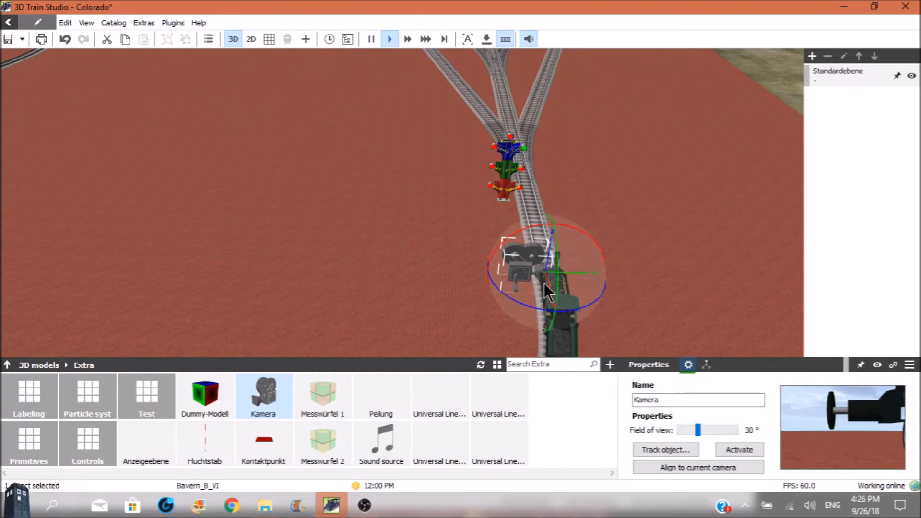
Rotate the camera to look along the track toward the switch mast and shift it sideways over the locomotive.
{"action": "scroll", "coordinate": [522, 269], "scroll_direction": "up", "scroll_amount": 5}
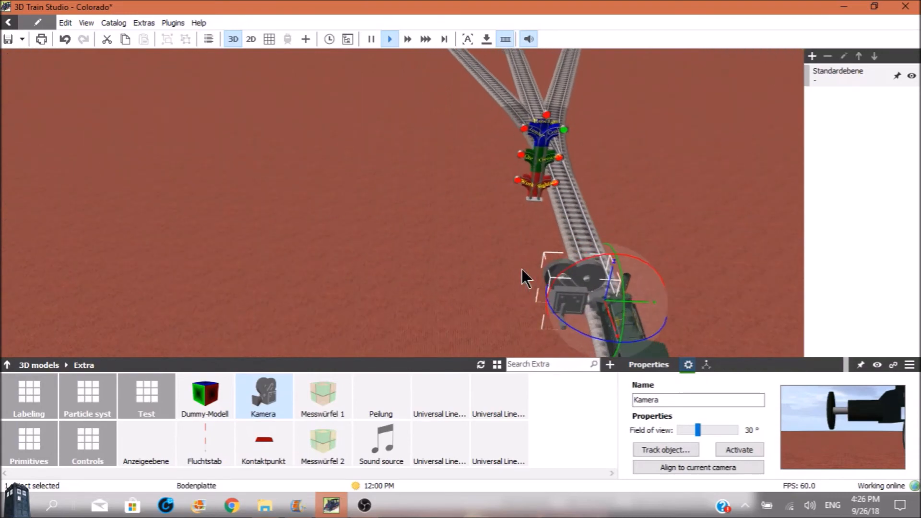
{"action": "scroll", "coordinate": [522, 269], "scroll_direction": "up", "scroll_amount": 5}
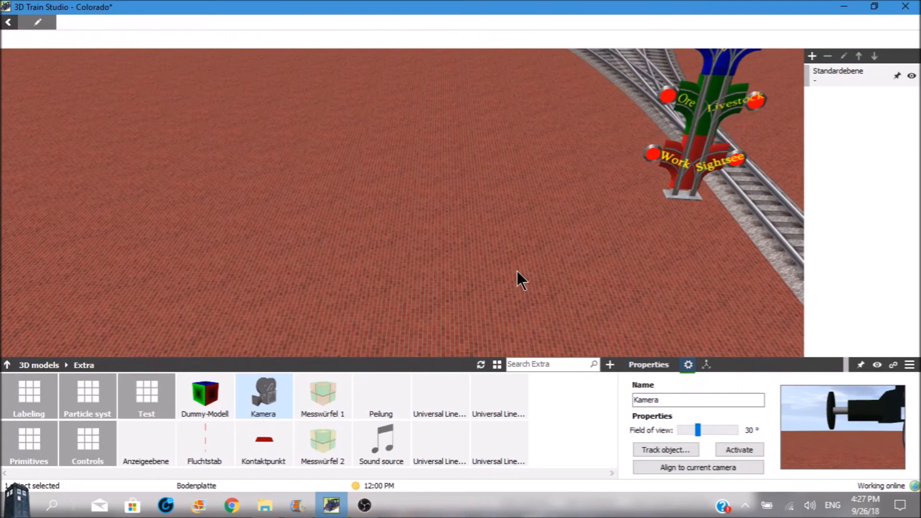
{"action": "scroll", "coordinate": [517, 272], "scroll_direction": "down", "scroll_amount": 5}
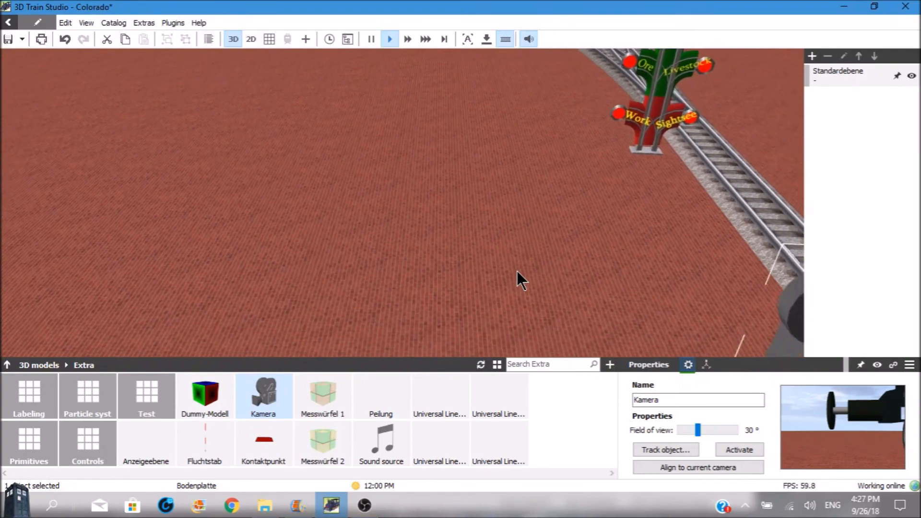
{"action": "scroll", "coordinate": [517, 272], "scroll_direction": "down", "scroll_amount": 5}
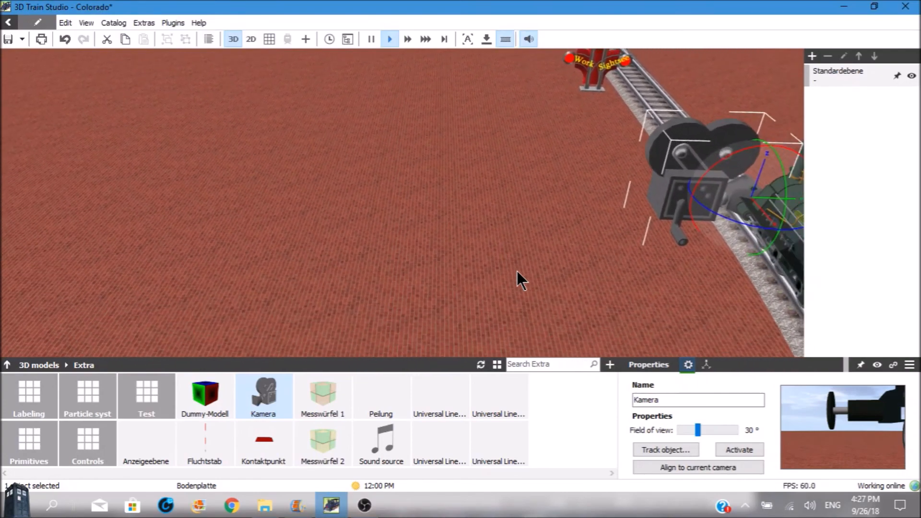
{"action": "key", "text": "Right"}
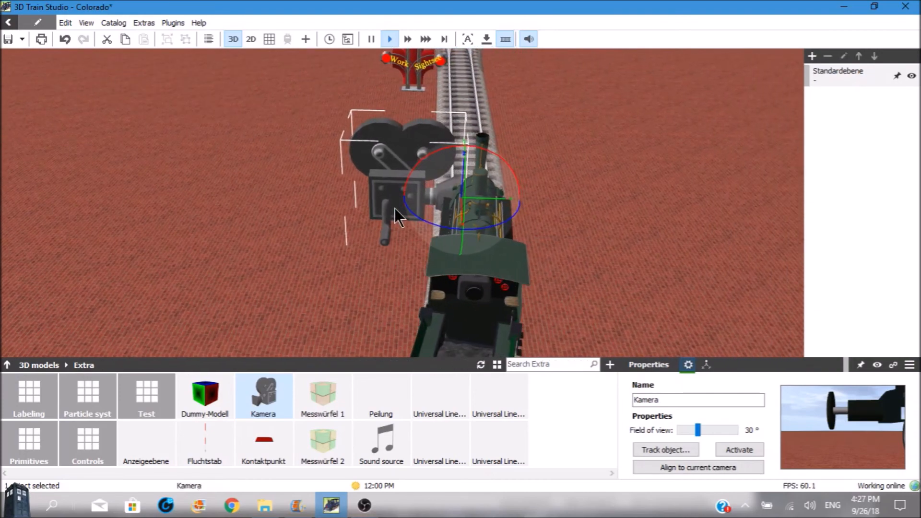
{"action": "left_click_drag", "start_coordinate": [428, 223], "coordinate": [532, 253]}
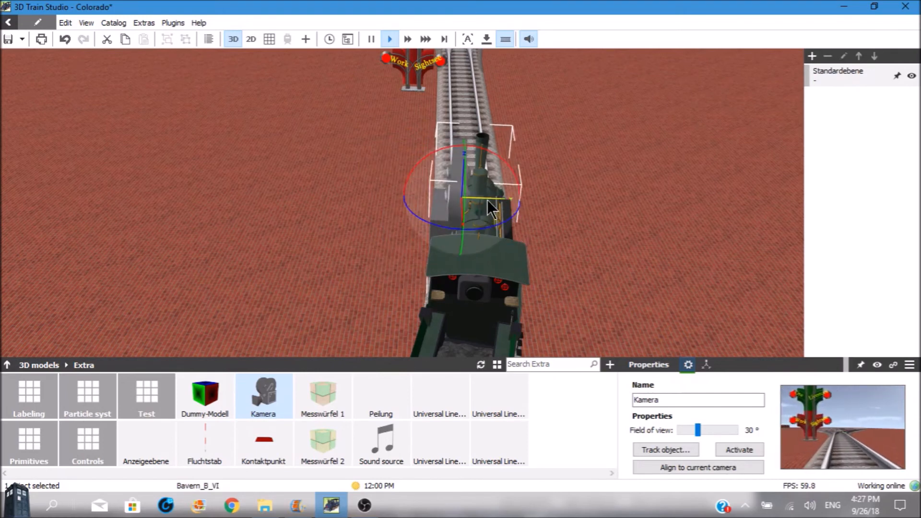
{"action": "left_click_drag", "start_coordinate": [487, 202], "coordinate": [507, 202]}
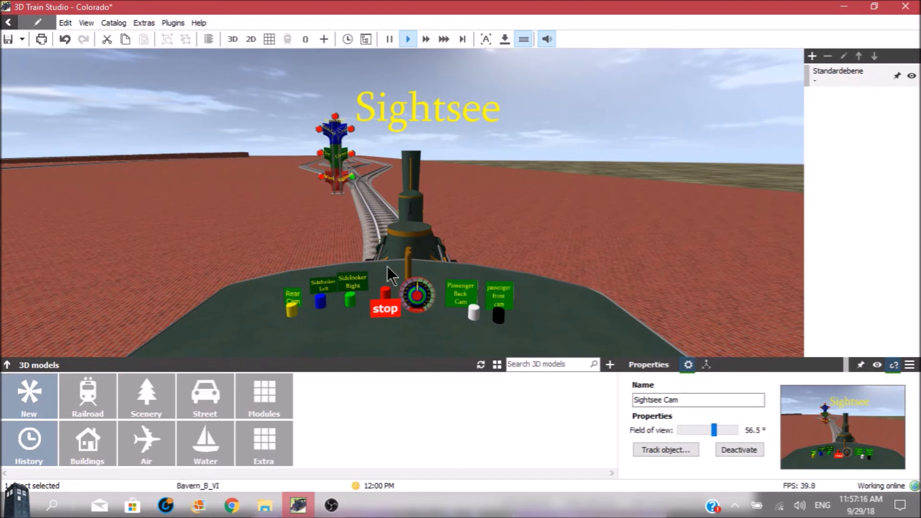
Demonstrate the rear, left side-looker and right side-looker camera buttons on the locomotive's control panel, returning to the driver's view.
{"action": "left_click", "coordinate": [293, 304]}
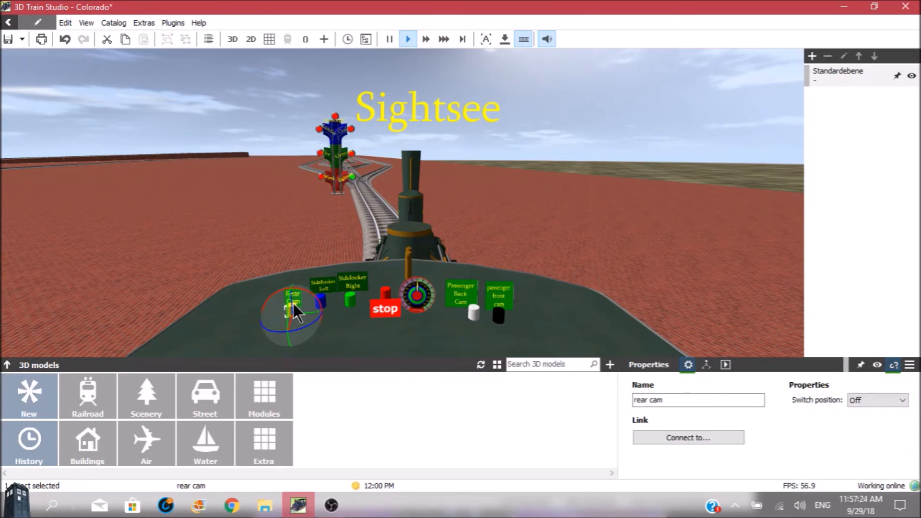
{"action": "left_click", "coordinate": [293, 305]}
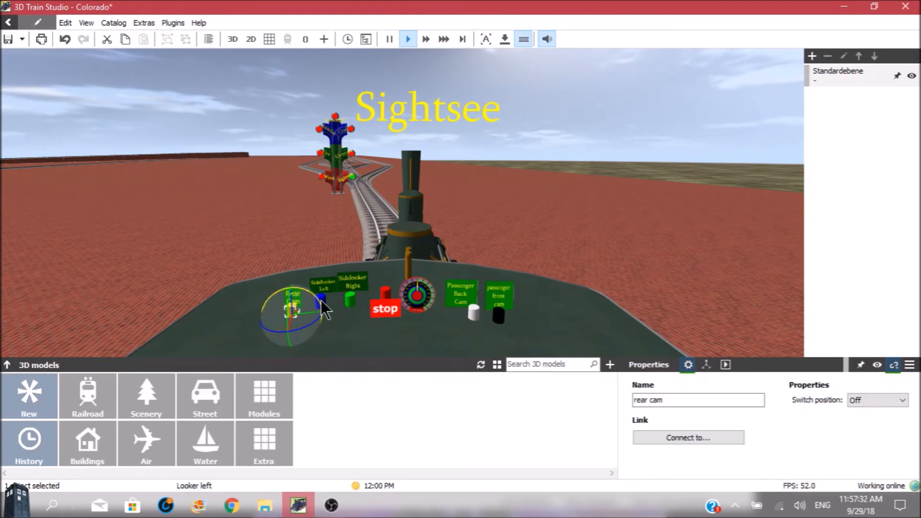
{"action": "left_click", "coordinate": [337, 303]}
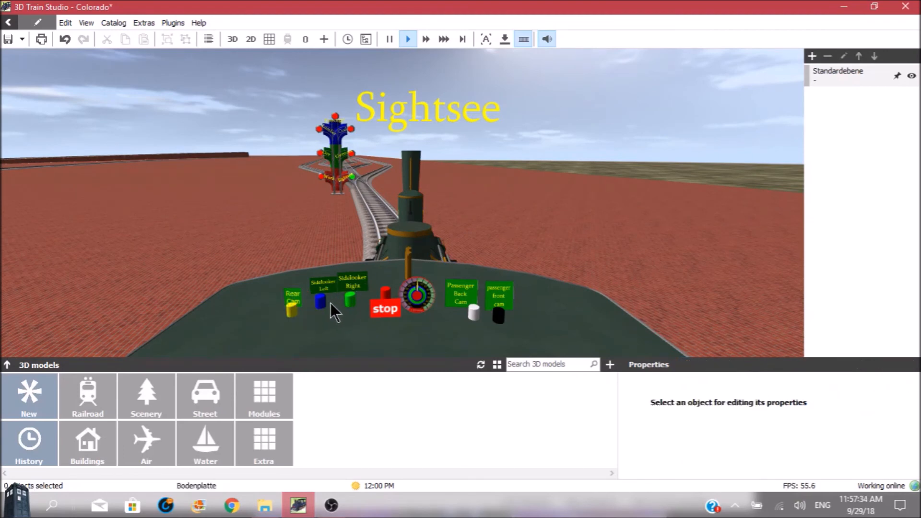
{"action": "left_click", "coordinate": [321, 300]}
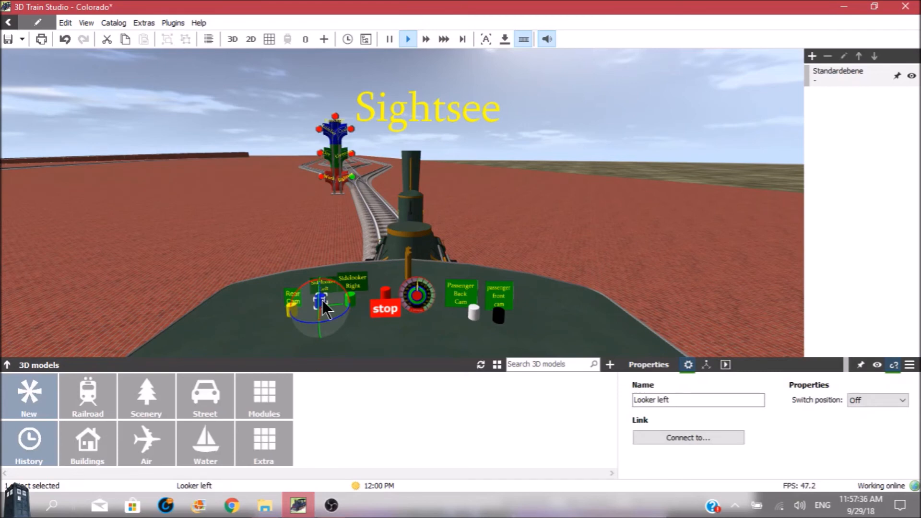
{"action": "left_click", "coordinate": [322, 300]}
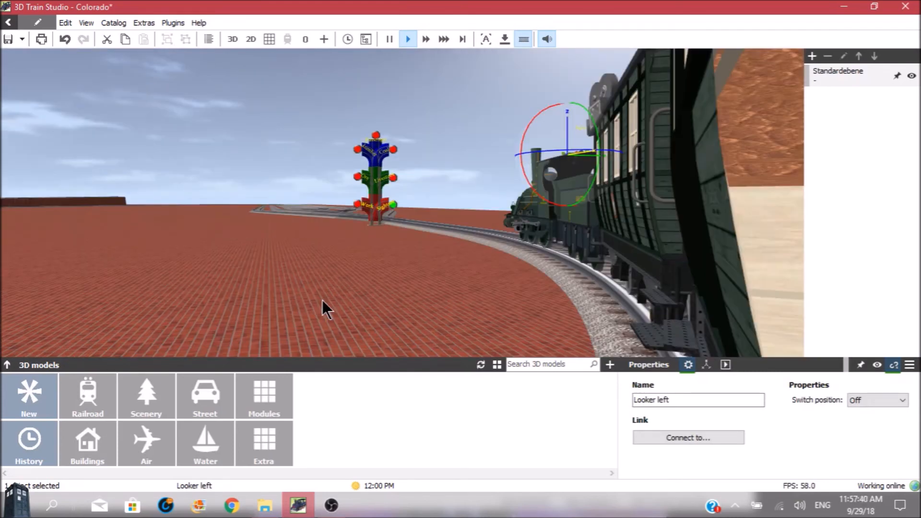
{"action": "left_click", "coordinate": [322, 301]}
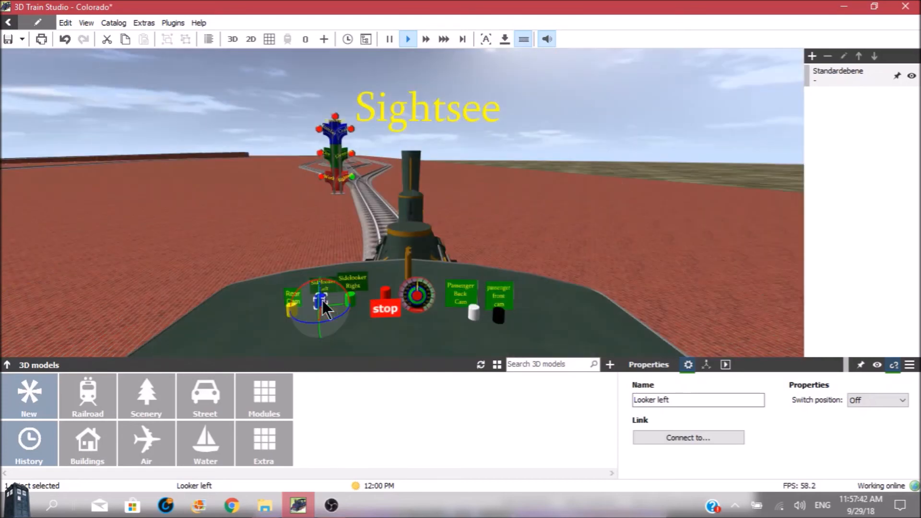
{"action": "left_click", "coordinate": [360, 309]}
{"action": "left_click", "coordinate": [354, 301]}
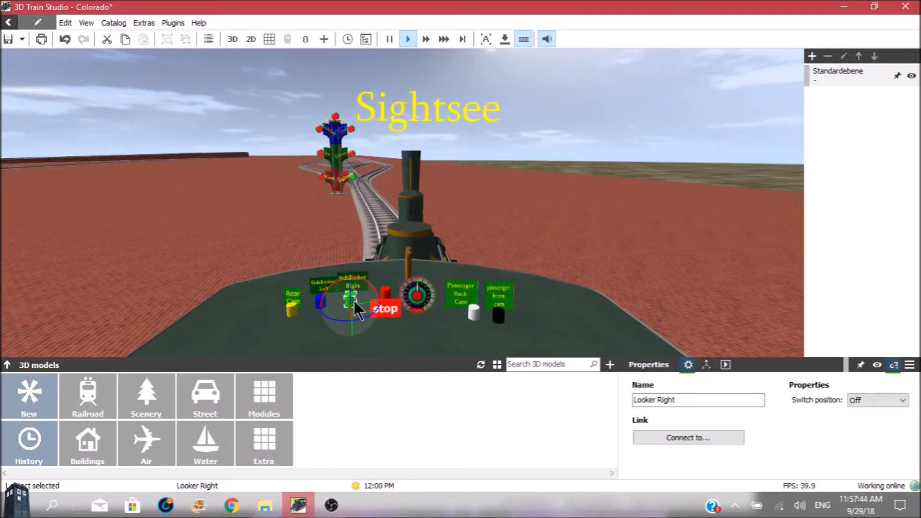
{"action": "left_click", "coordinate": [354, 300]}
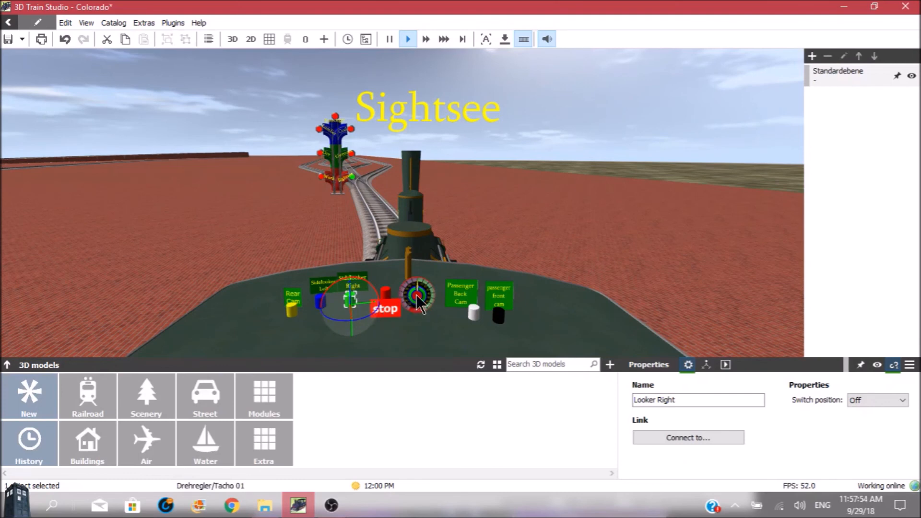
Demonstrate the white passenger back camera button and the black passenger front camera button, returning to the driver's view.
{"action": "left_click", "coordinate": [474, 314]}
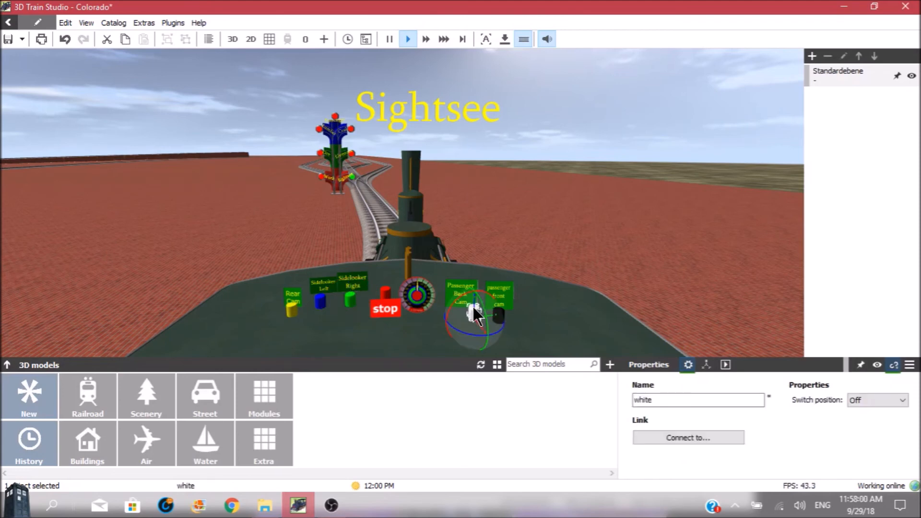
{"action": "left_click", "coordinate": [474, 314]}
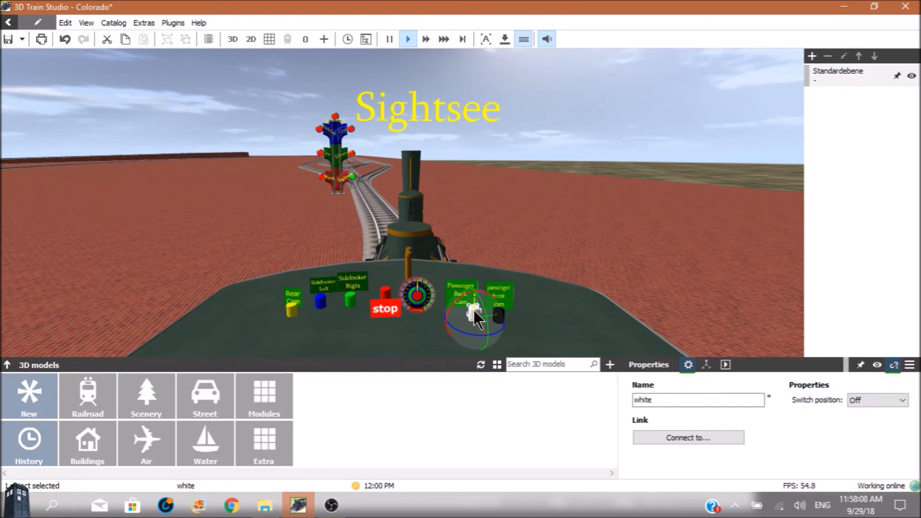
{"action": "left_click", "coordinate": [501, 319]}
{"action": "left_click", "coordinate": [499, 315]}
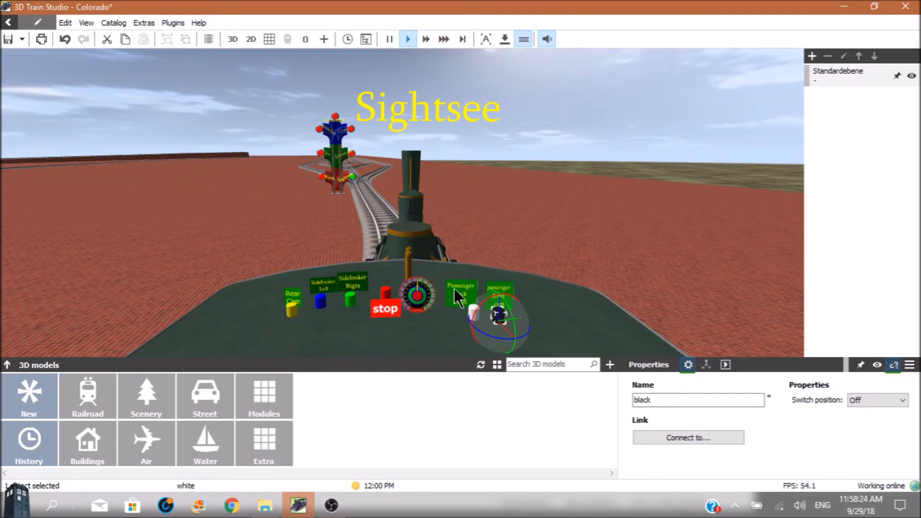
Drive the locomotive past the switch mast using the Drehregler/Tacho 01 speed dial, raising it to 10%.
{"action": "left_click", "coordinate": [416, 297]}
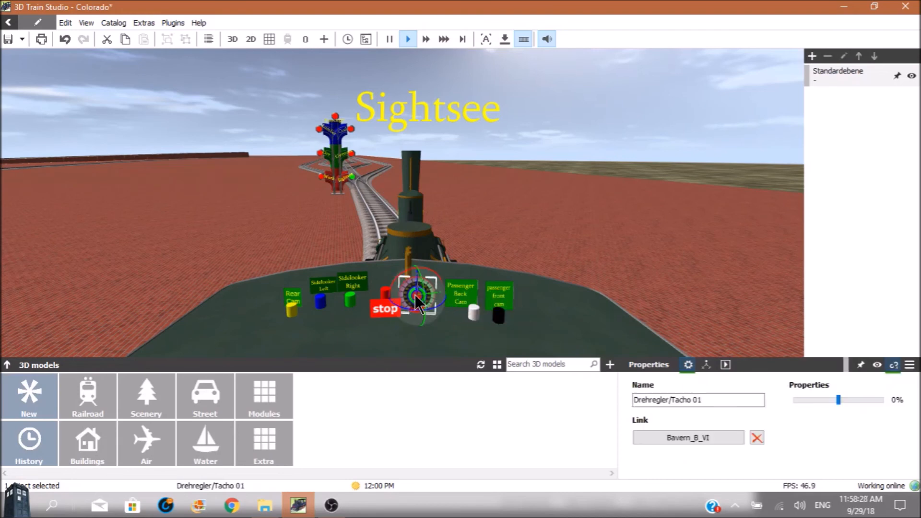
{"action": "double_click", "coordinate": [416, 297]}
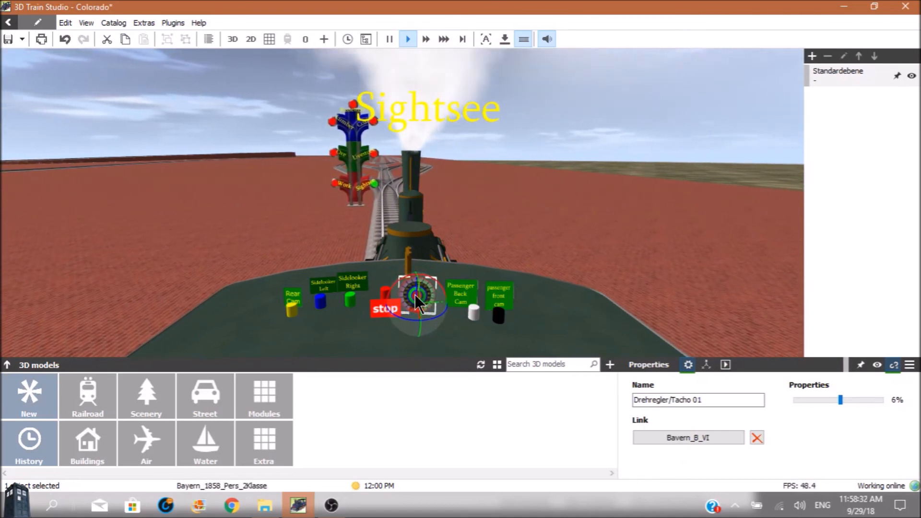
{"action": "double_click", "coordinate": [416, 297]}
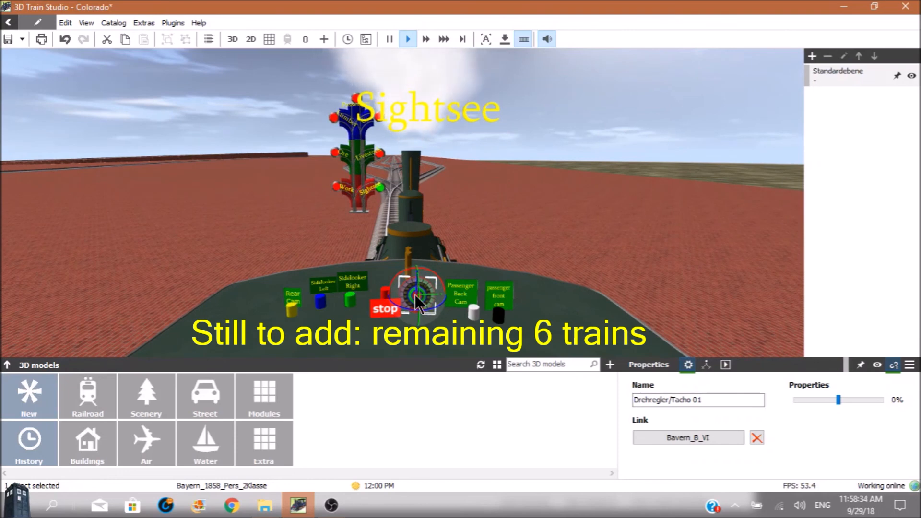
{"action": "scroll", "coordinate": [416, 298], "scroll_direction": "up", "scroll_amount": 2}
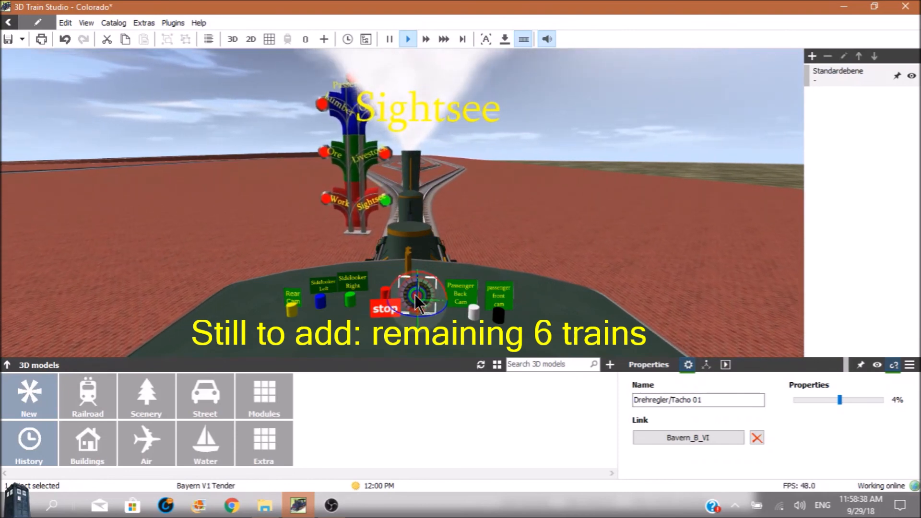
{"action": "scroll", "coordinate": [416, 298], "scroll_direction": "up", "scroll_amount": 1}
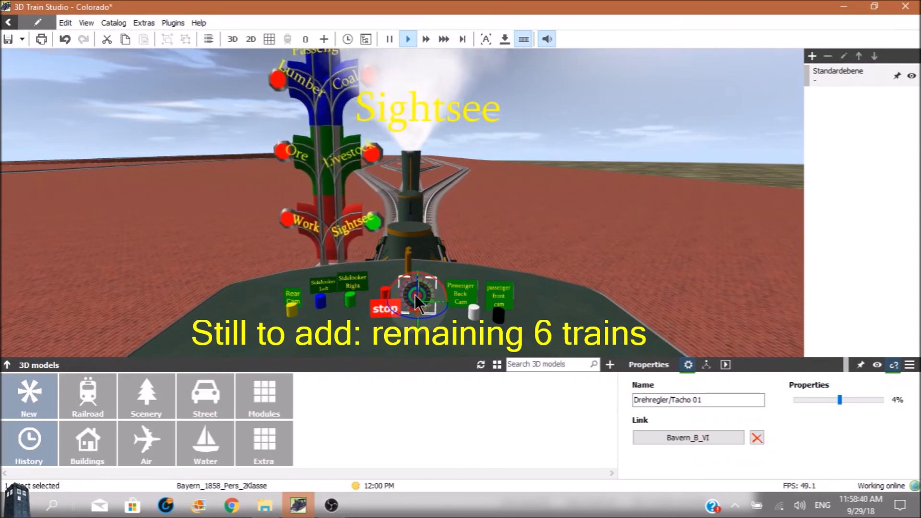
{"action": "scroll", "coordinate": [416, 297], "scroll_direction": "up", "scroll_amount": 2}
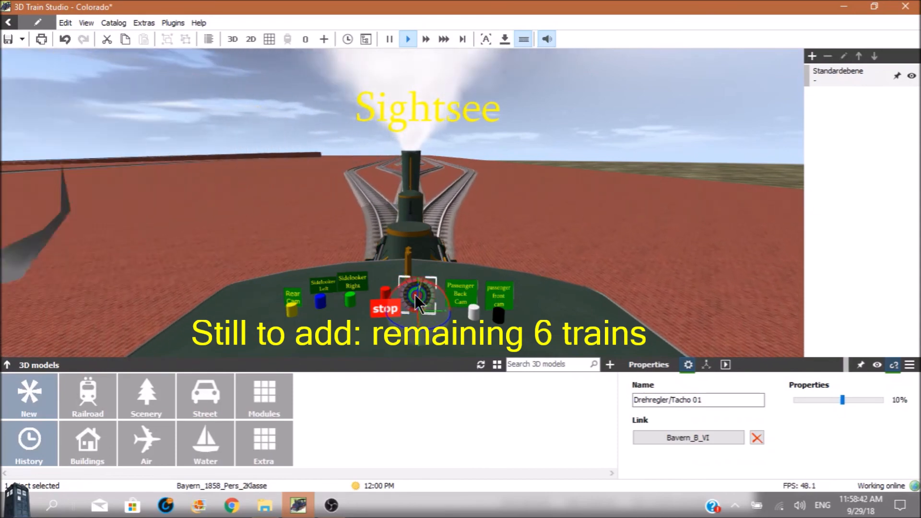